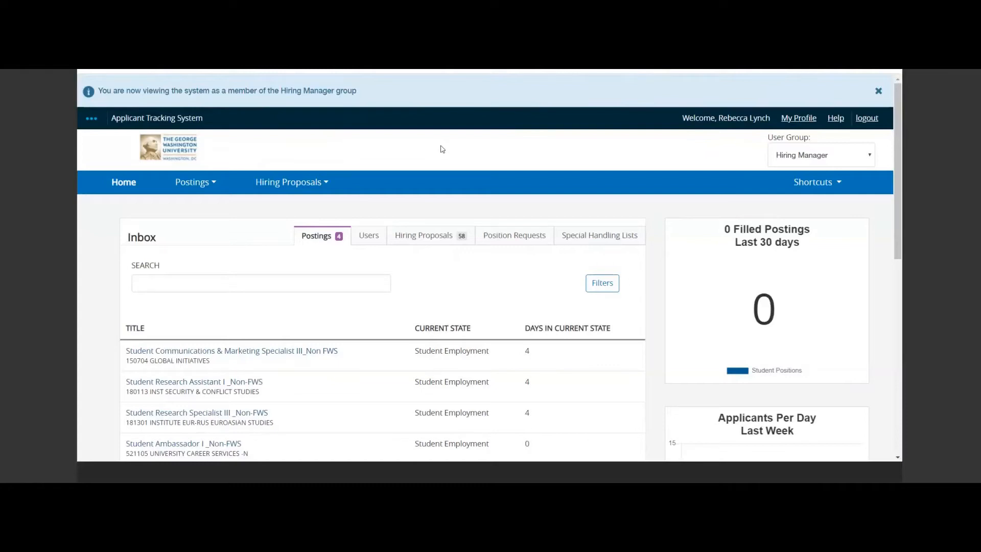
Start a new student position posting based on a position description.
left_click(204, 184)
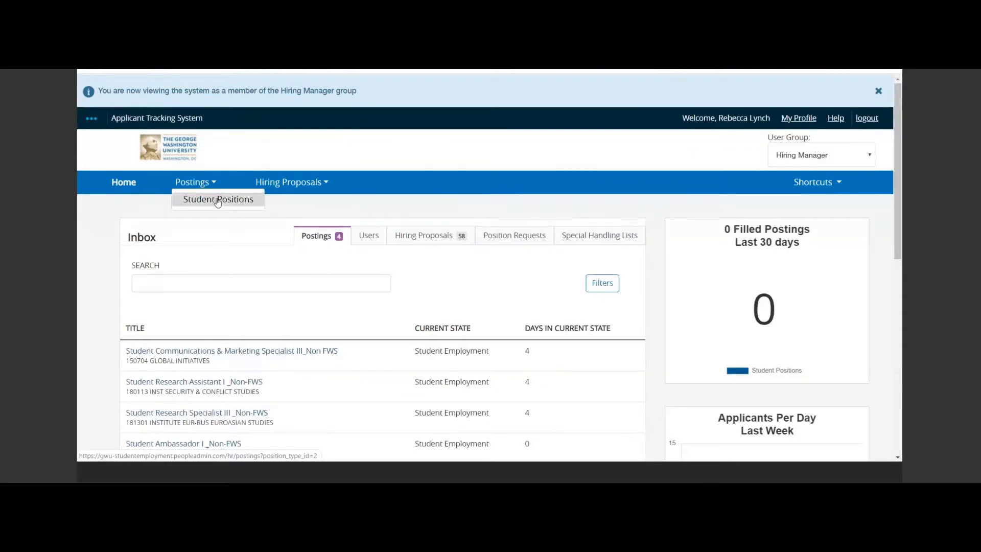
left_click(218, 201)
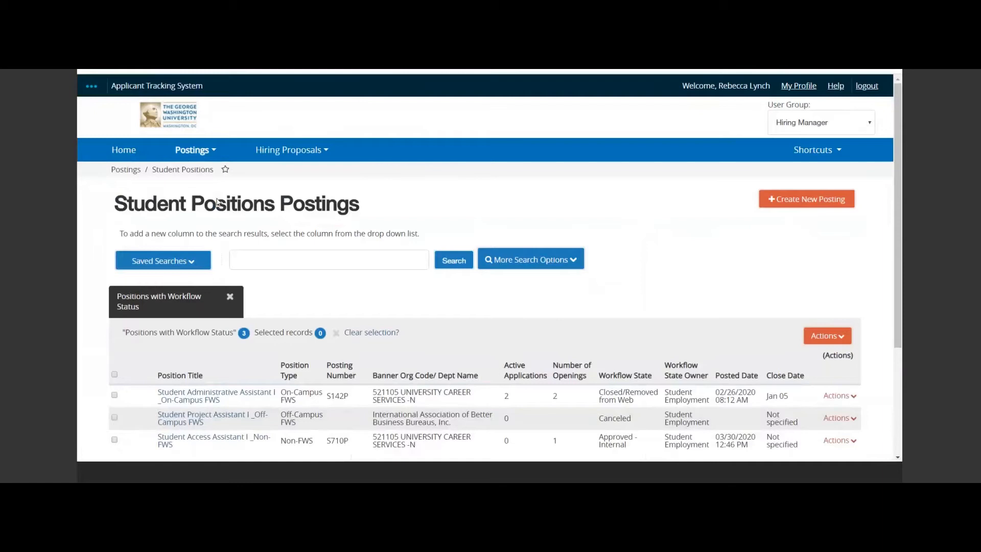
left_click(788, 202)
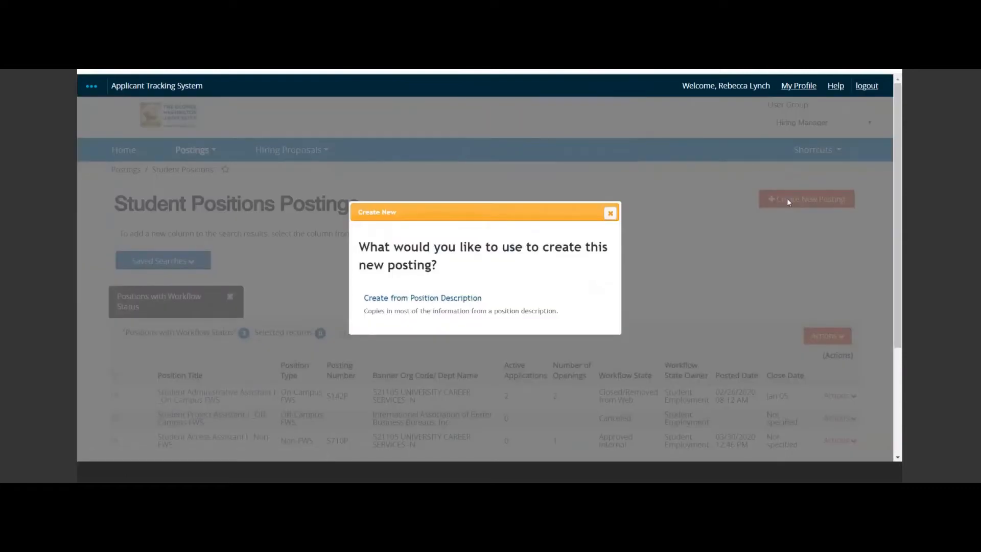
left_click(438, 299)
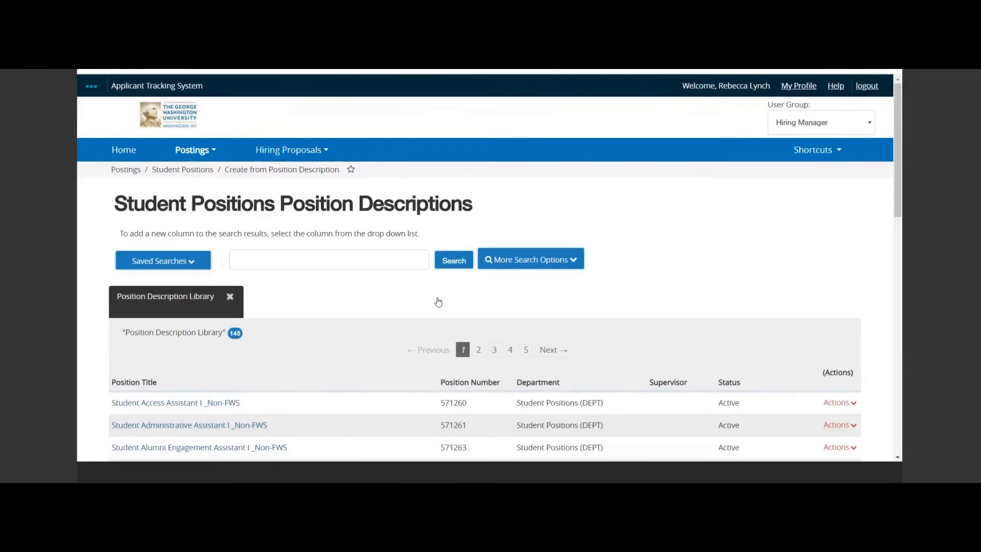
Open the Student Communications Assistant I _Non-FWS position description from the library.
scroll(439, 301, "down", 3)
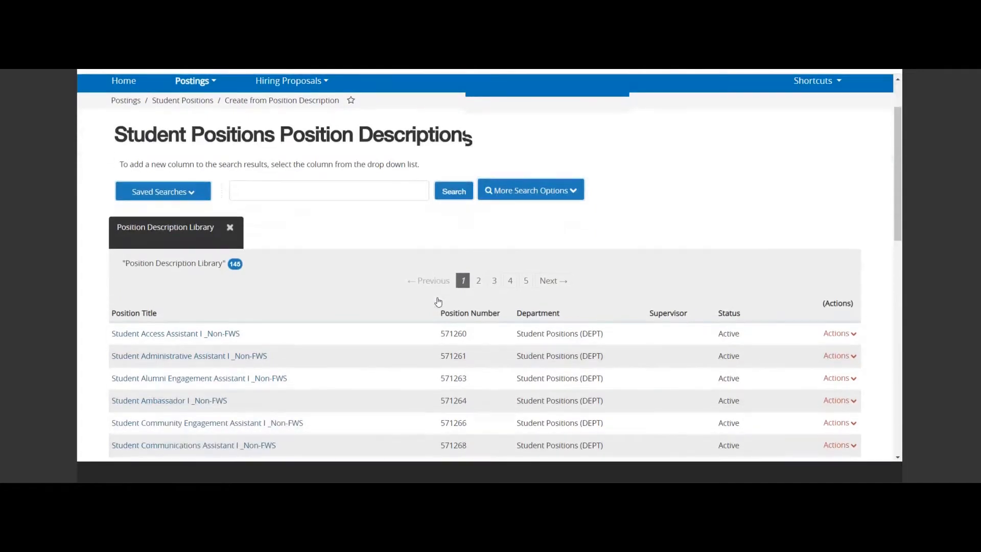
scroll(438, 301, "down", 1)
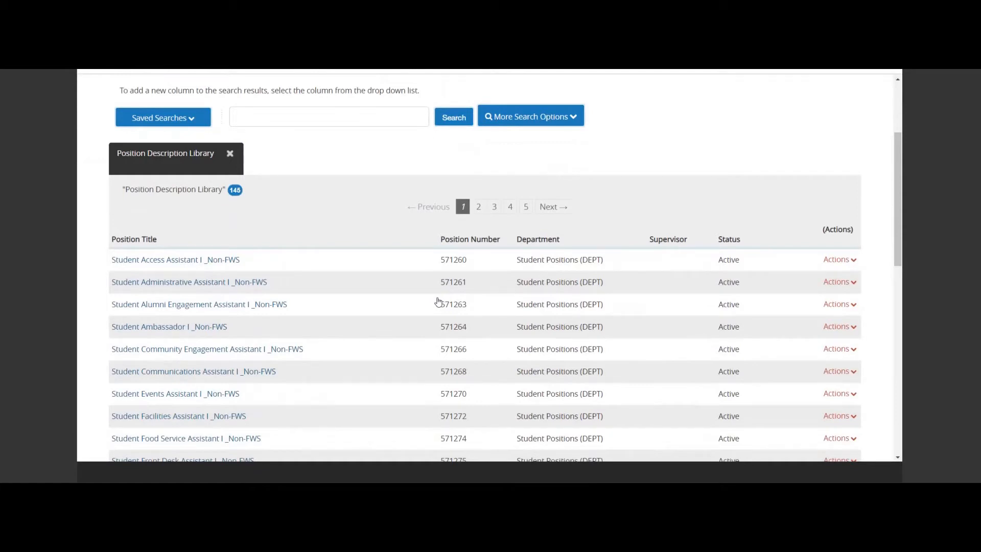
left_click(250, 371)
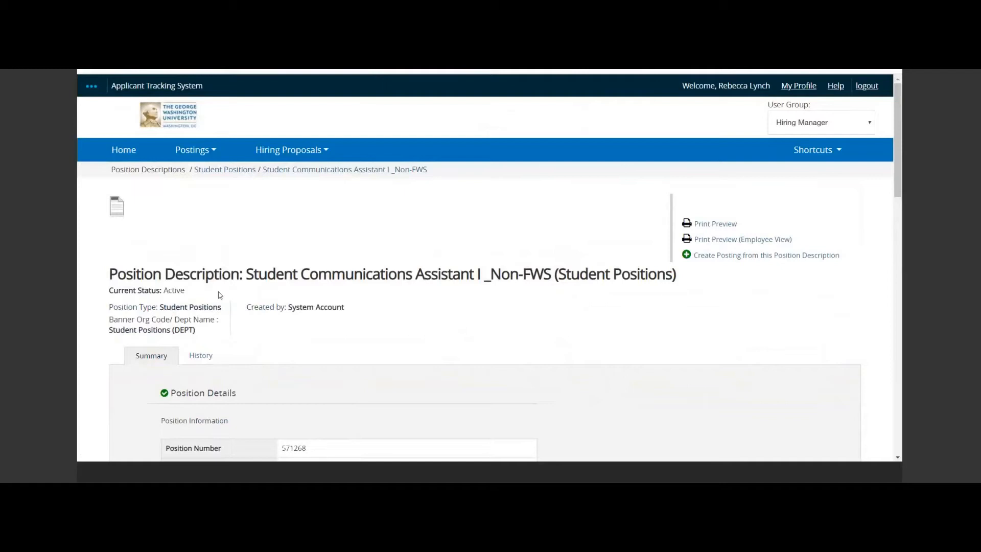
Review the position information and start a posting from this position description.
scroll(451, 335, "down", 5)
scroll(450, 335, "down", 1)
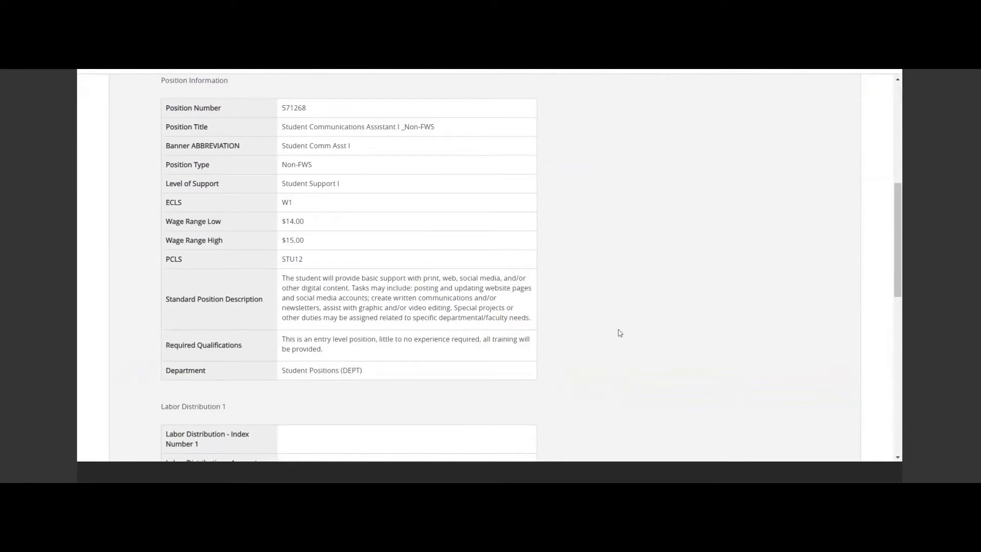
scroll(620, 332, "up", 6)
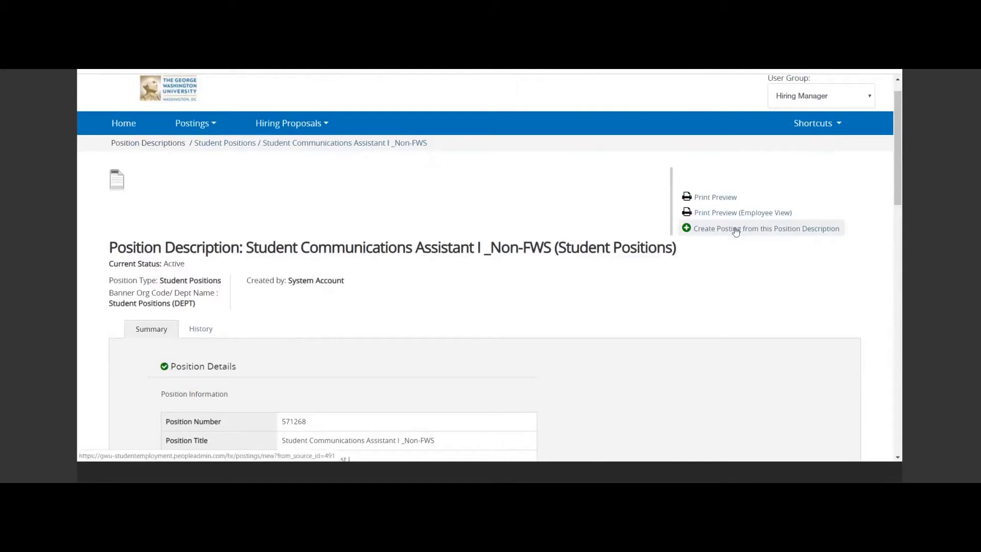
left_click(736, 229)
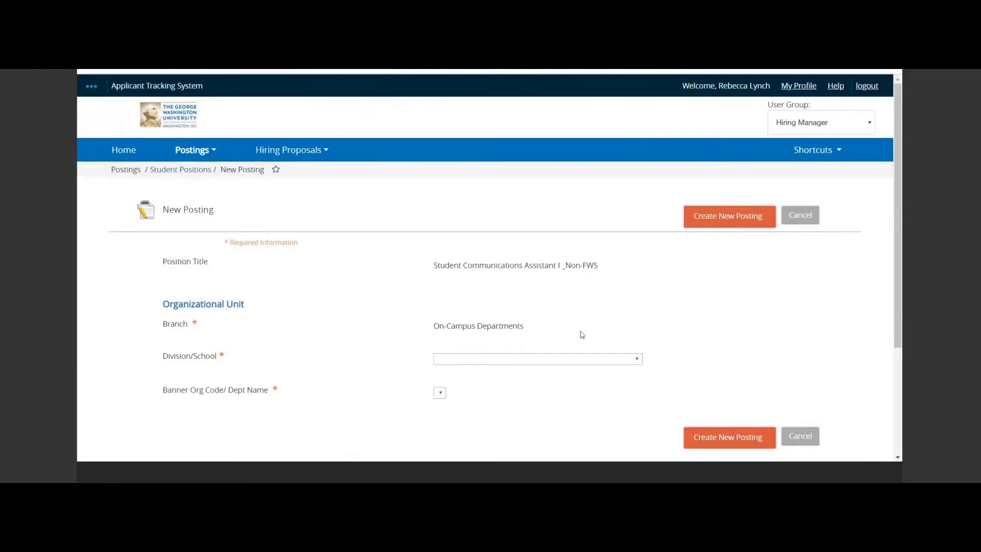
Set the new posting's Division/School to Human Resources.
scroll(582, 334, "down", 1)
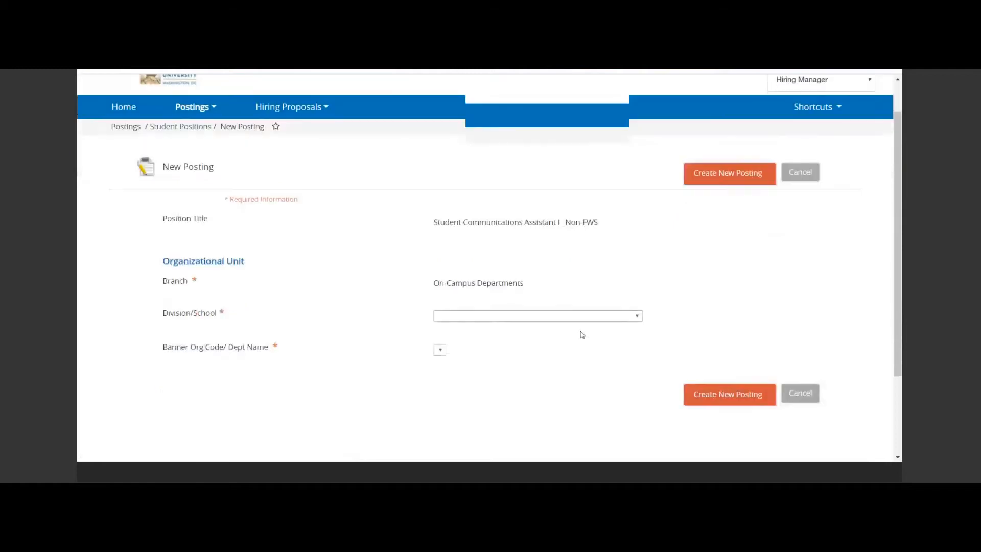
left_click(526, 321)
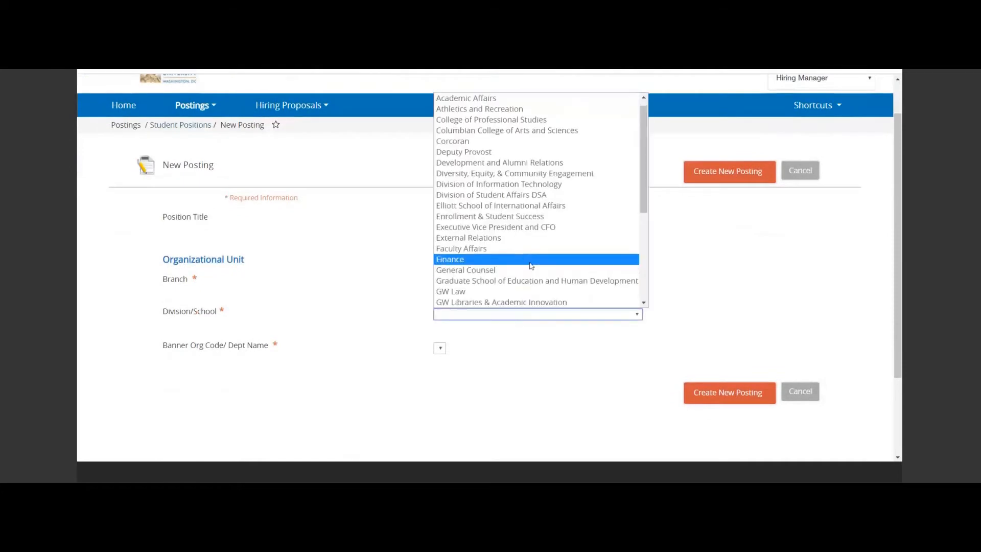
scroll(530, 265, "down", 3)
scroll(531, 266, "down", 3)
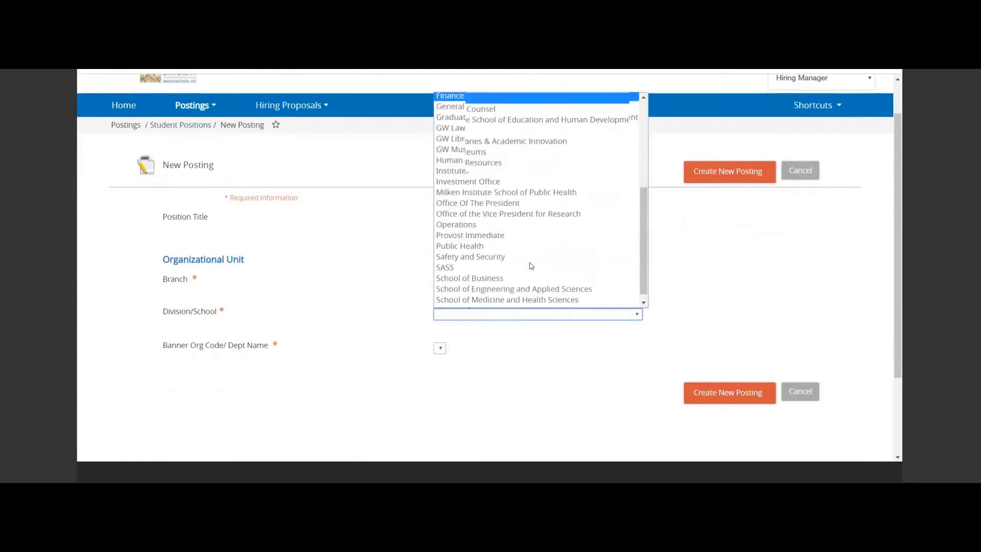
scroll(531, 265, "up", 3)
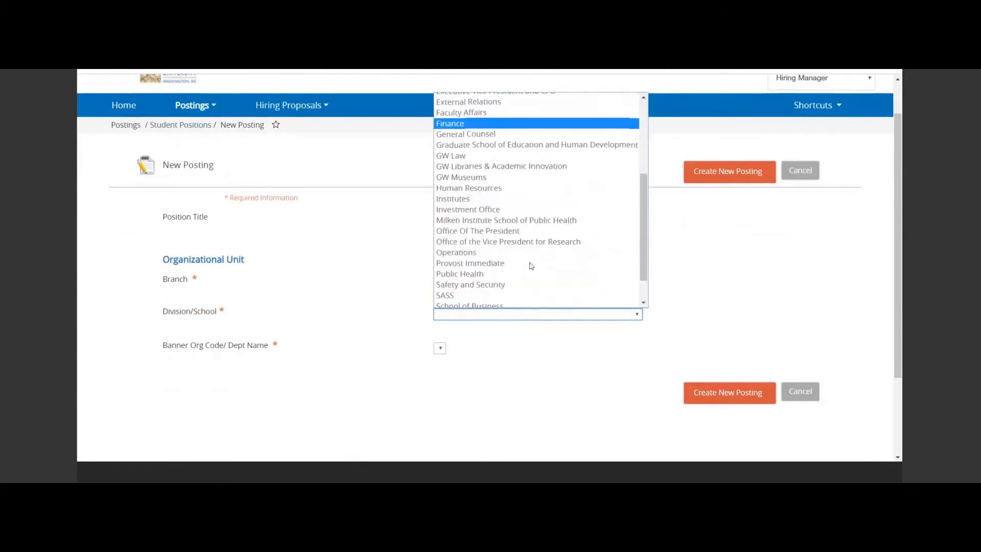
scroll(532, 266, "up", 1)
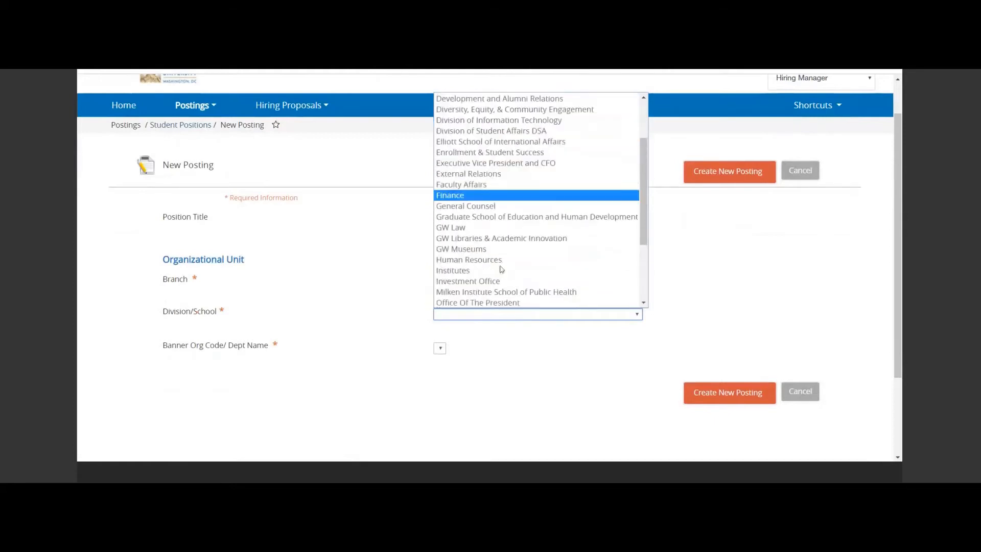
left_click(500, 257)
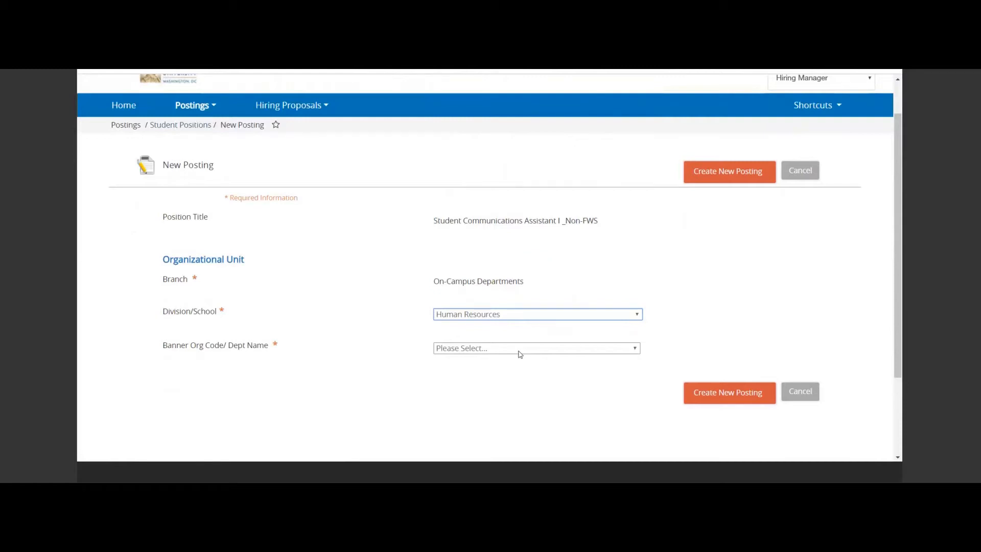
Set the Banner Org Code/Dept Name to 412002 HRIS and create the new posting.
left_click(519, 353)
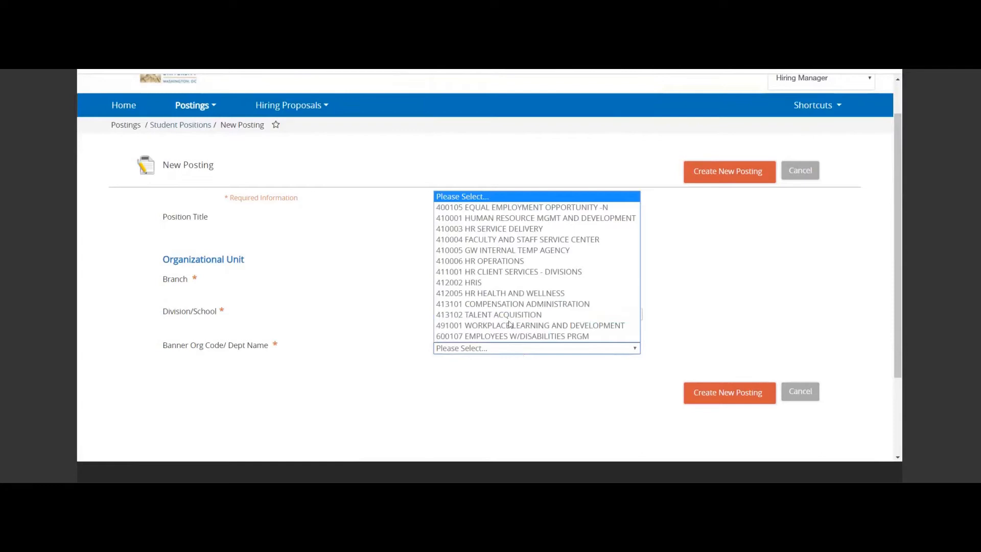
left_click(510, 284)
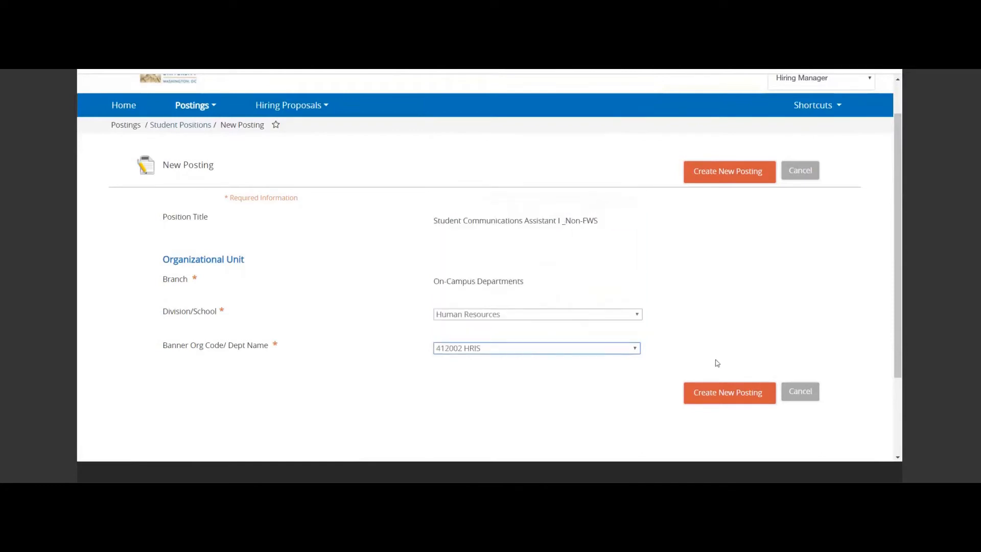
left_click(750, 393)
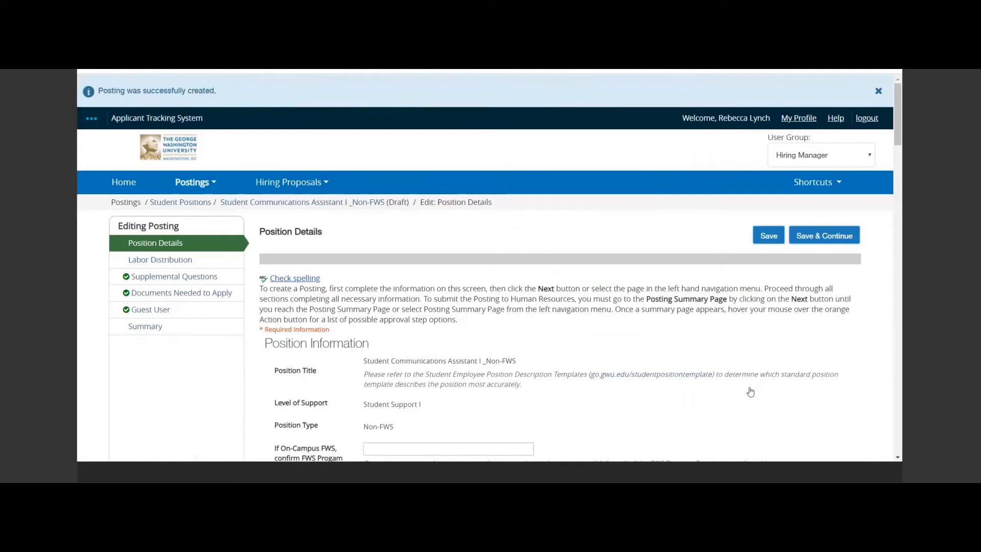
Set the Number of Openings to 2 and the Waiver of Posting to No in the position details.
scroll(751, 392, "down", 2)
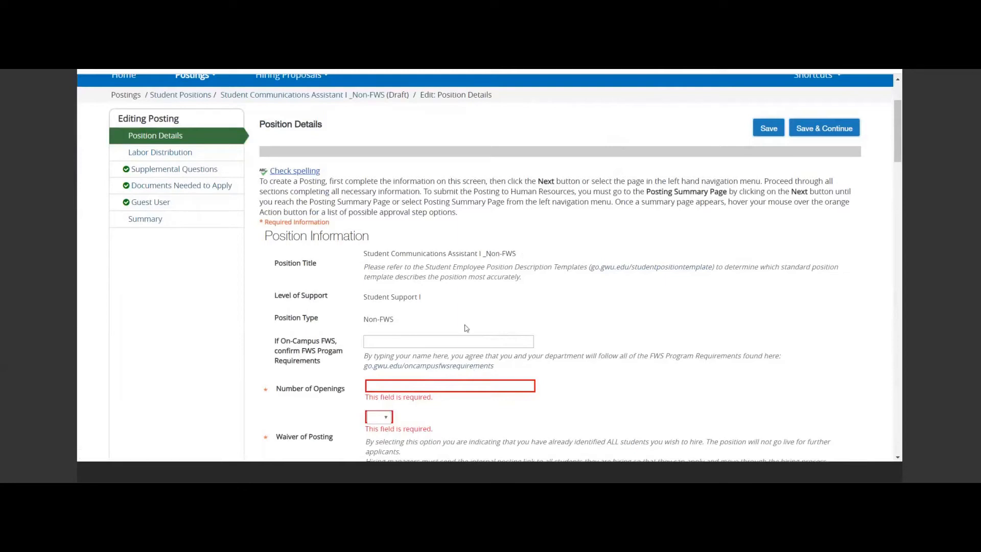
scroll(467, 328, "down", 3)
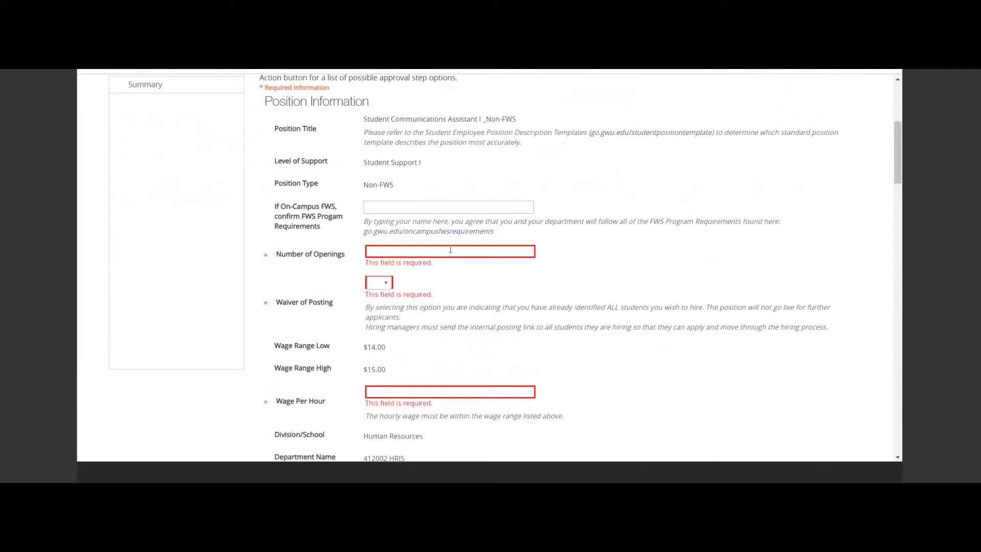
left_click(450, 250)
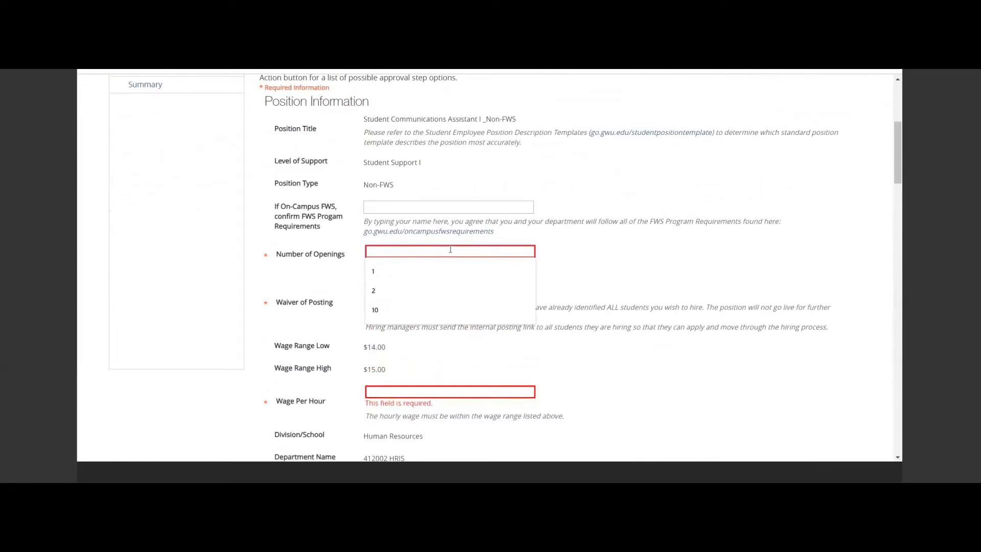
type("2")
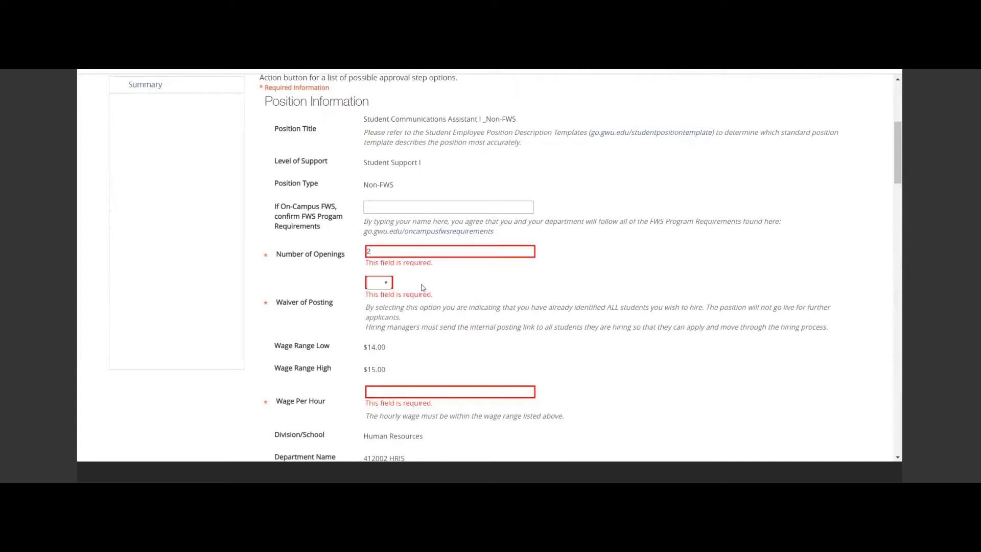
left_click(387, 286)
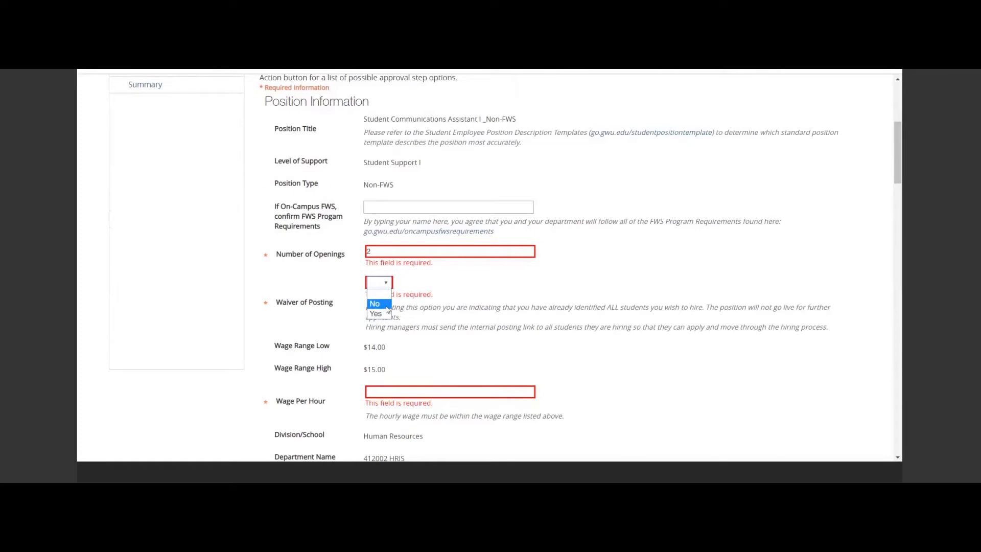
left_click(388, 309)
left_click(384, 303)
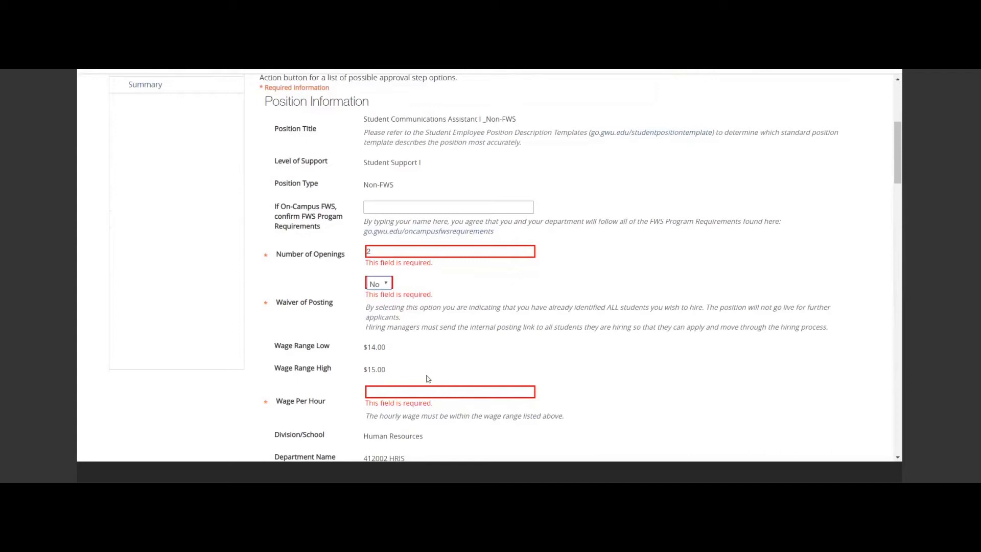
Set the Wage Per Hour to 15 in the position information.
left_click(407, 390)
type("15")
left_click(457, 368)
scroll(457, 367, "down", 6)
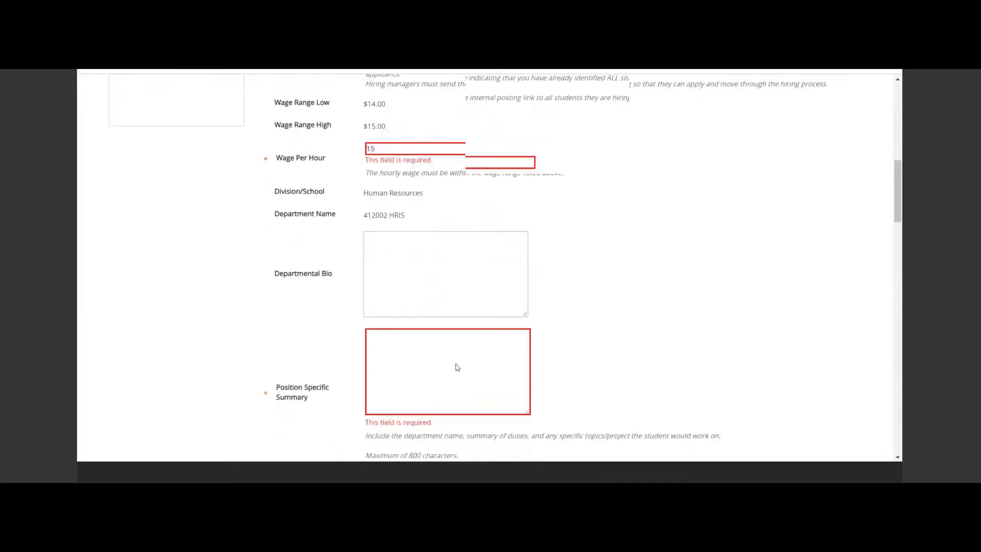
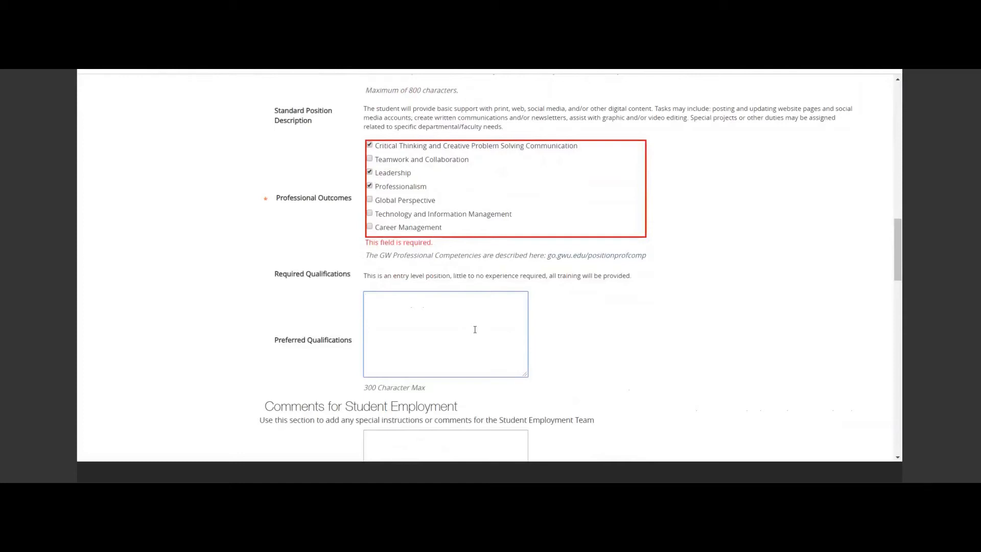
Fill in the Preferred Qualifications with "Positive attitude, willingness to learn.".
type("Positive attitude, willingness to lea")
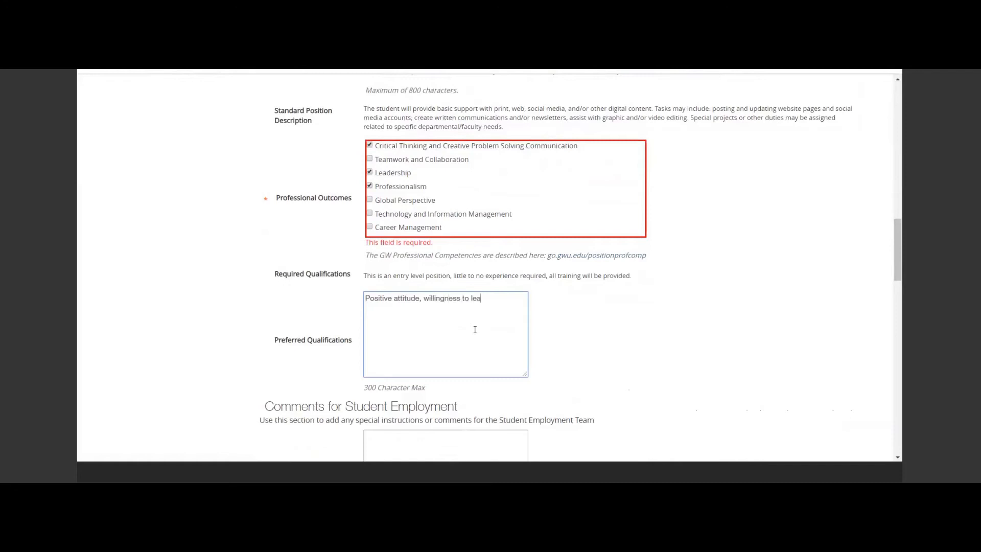
type("rn.")
Set the Job Open Date to 3/30/2020 in the Posting Detail Information.
scroll(629, 317, "down", 2)
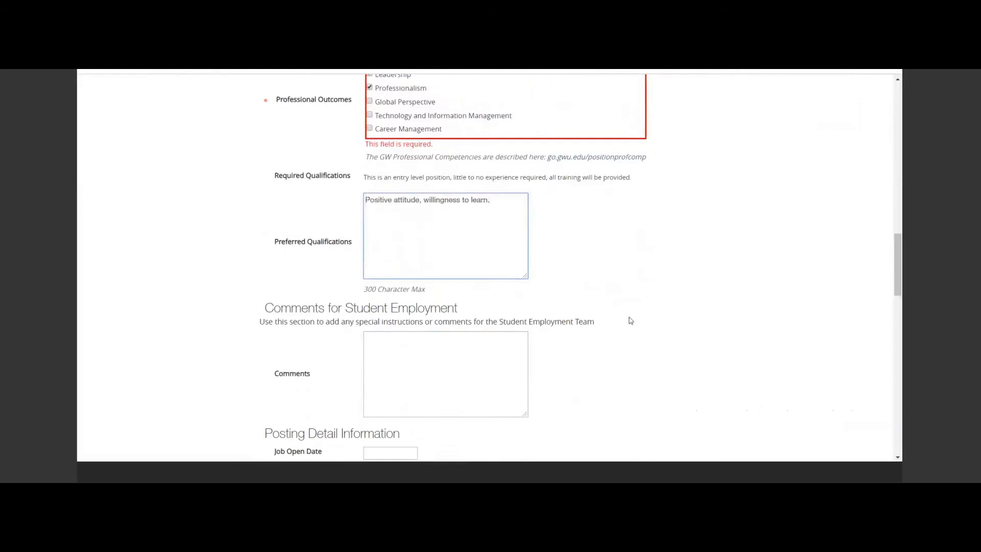
scroll(630, 320, "down", 3)
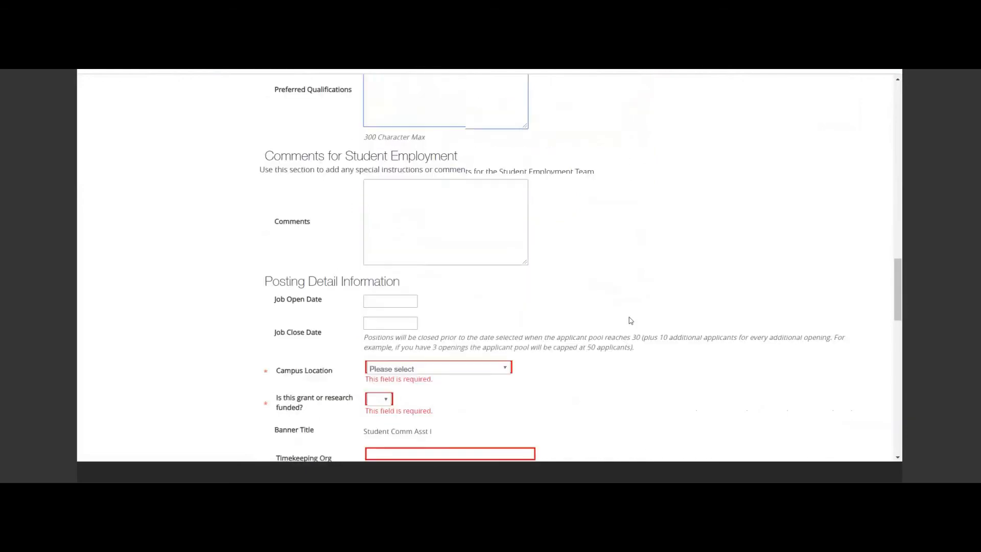
left_click(384, 302)
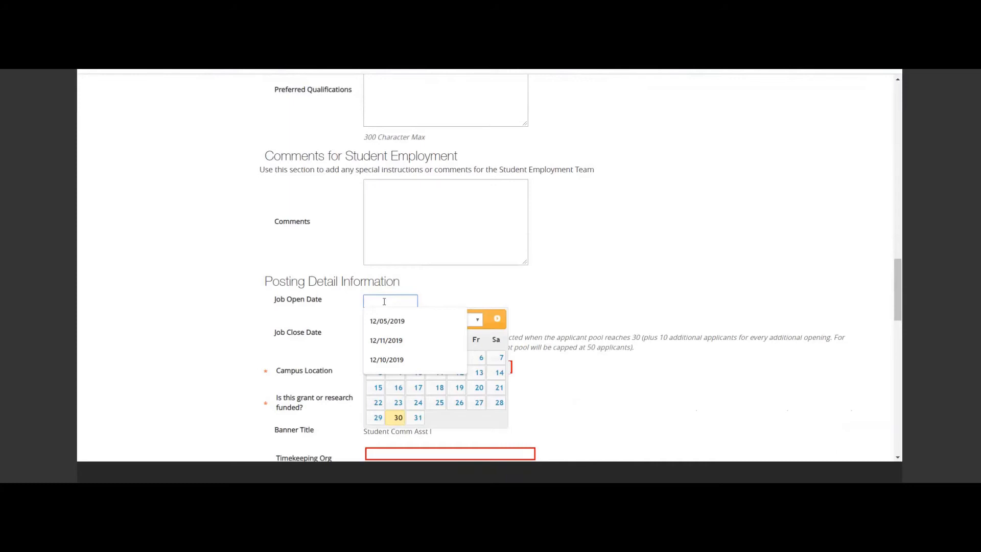
type("3/30/2020")
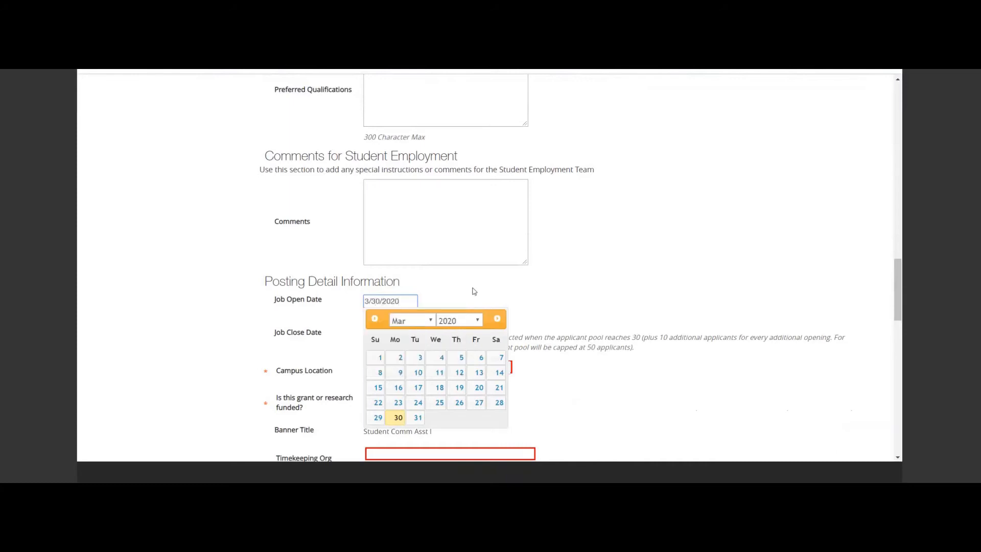
left_click(474, 289)
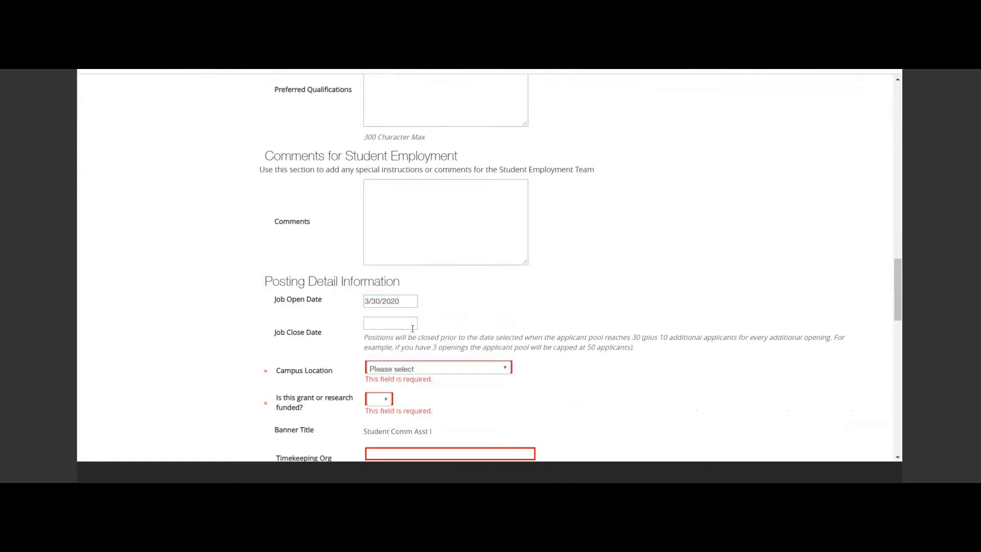
Set the Job Close Date to 4/15/2020.
left_click(399, 324)
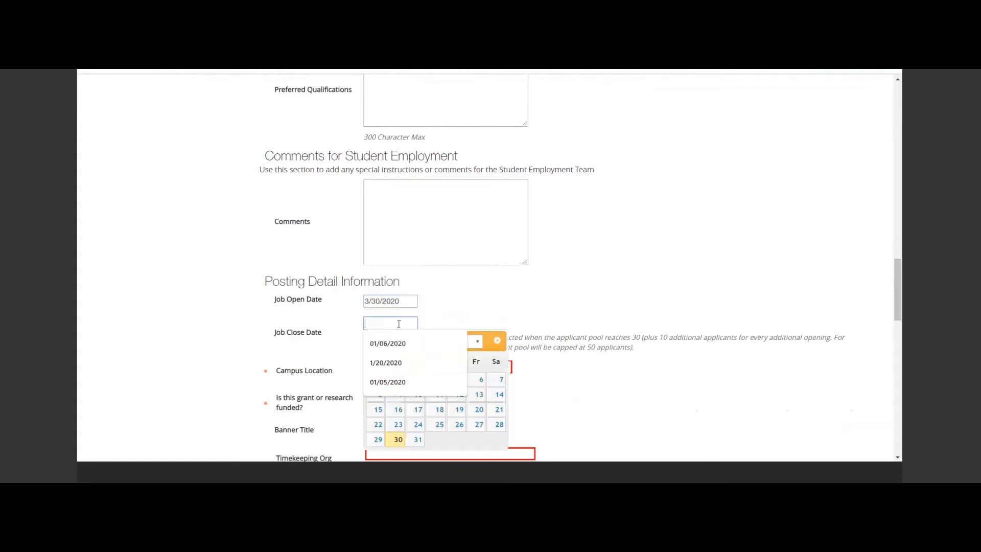
type("3/1")
key("BackSpace")
key("BackSpace")
key("BackSpace")
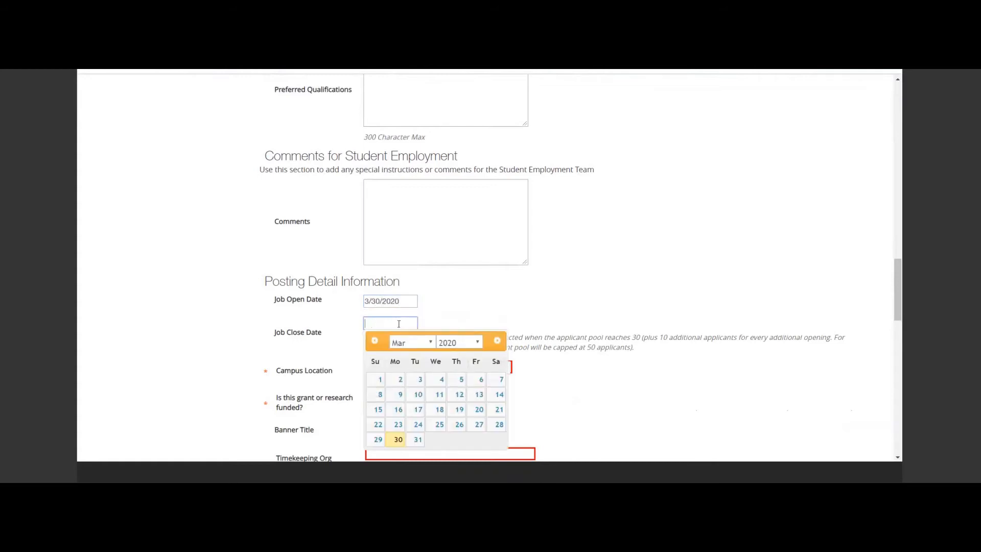
type("4/15/2020")
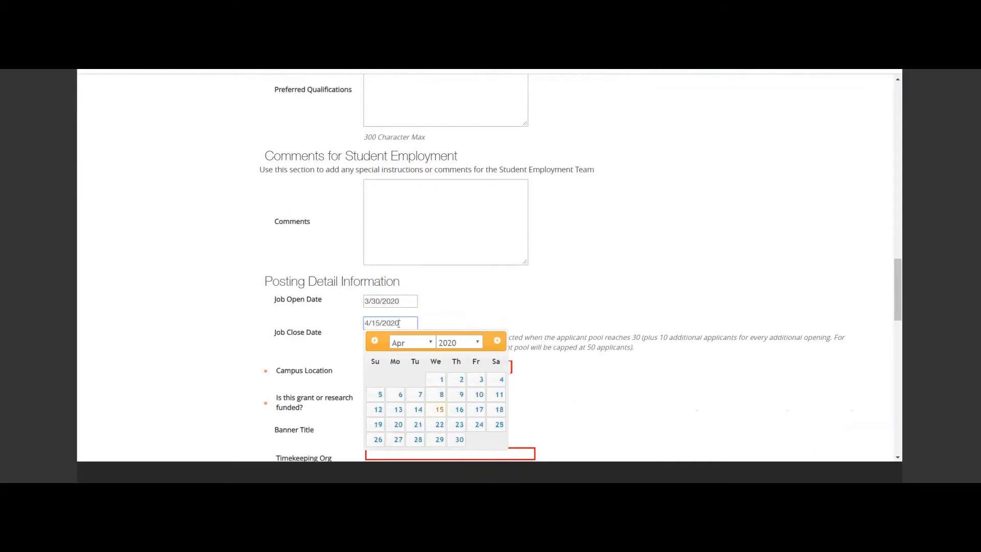
left_click(556, 296)
Set the Campus Location to Foggy Bottom and answer No to whether the position is grant or research funded.
scroll(554, 294, "down", 2)
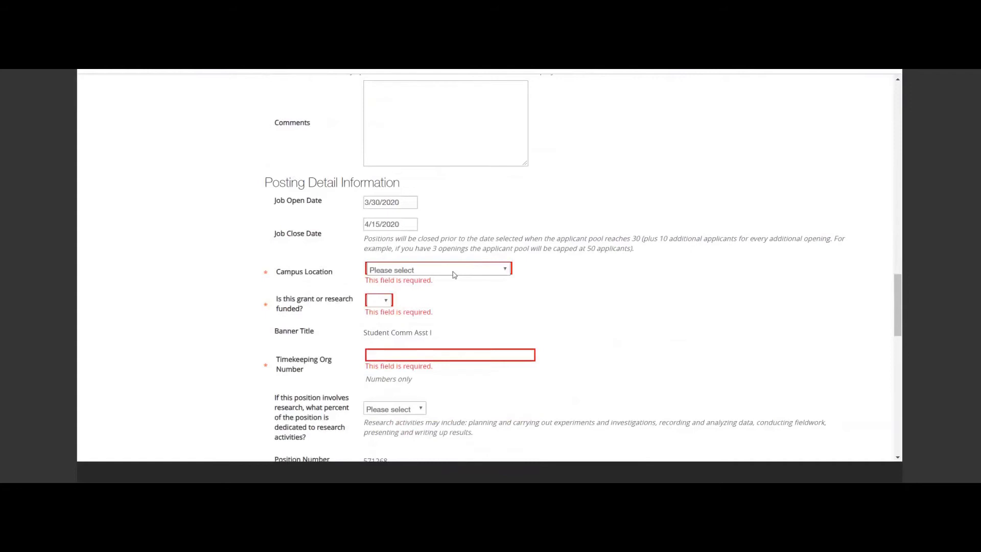
left_click(455, 275)
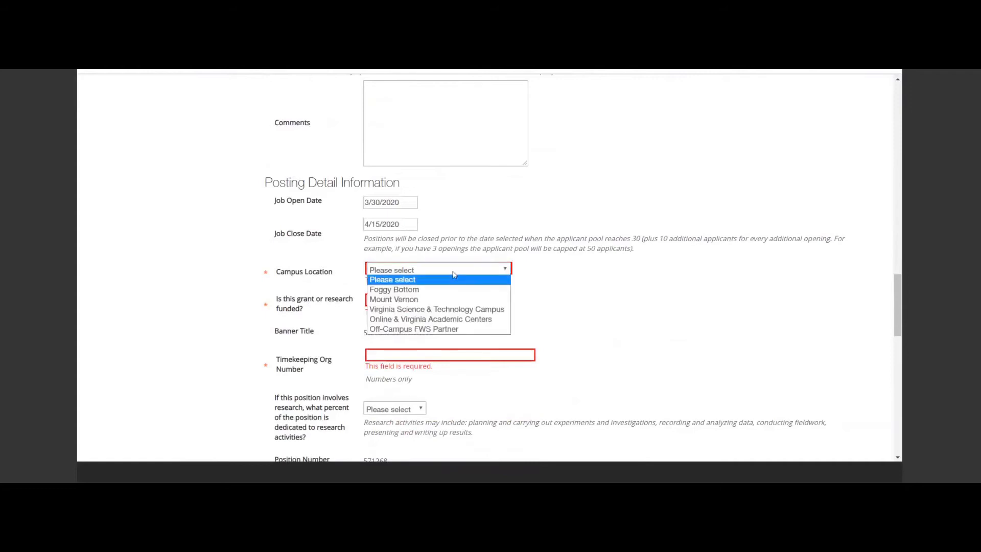
left_click(417, 294)
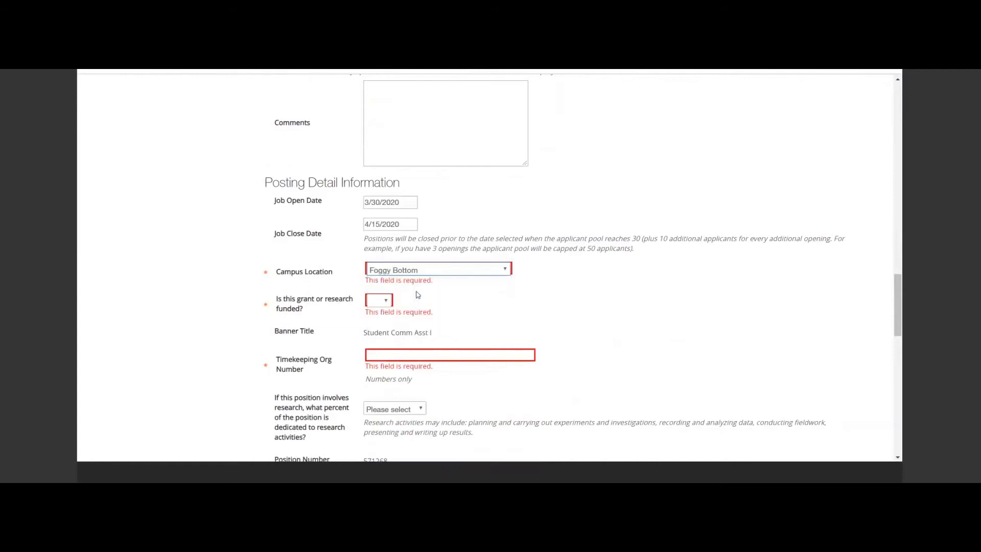
left_click(386, 302)
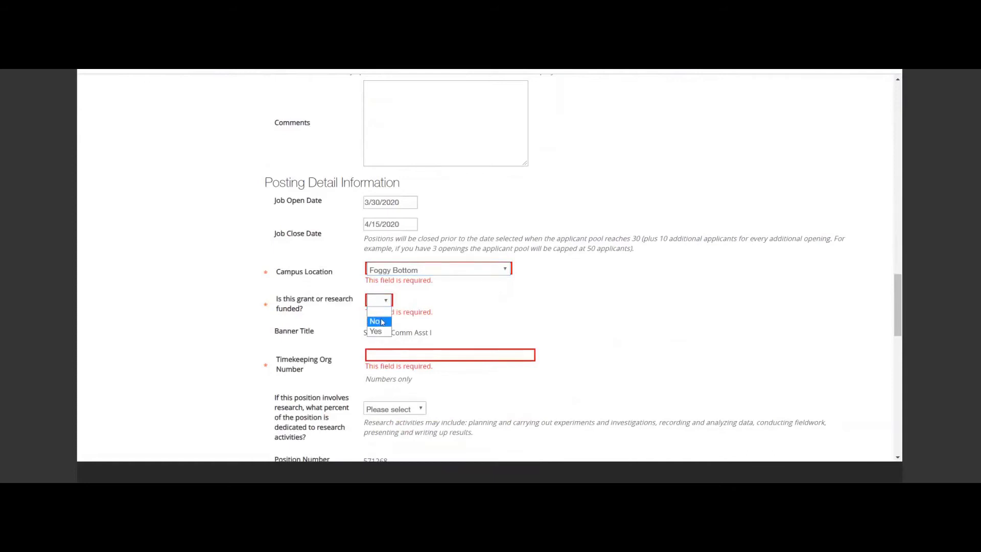
left_click(383, 322)
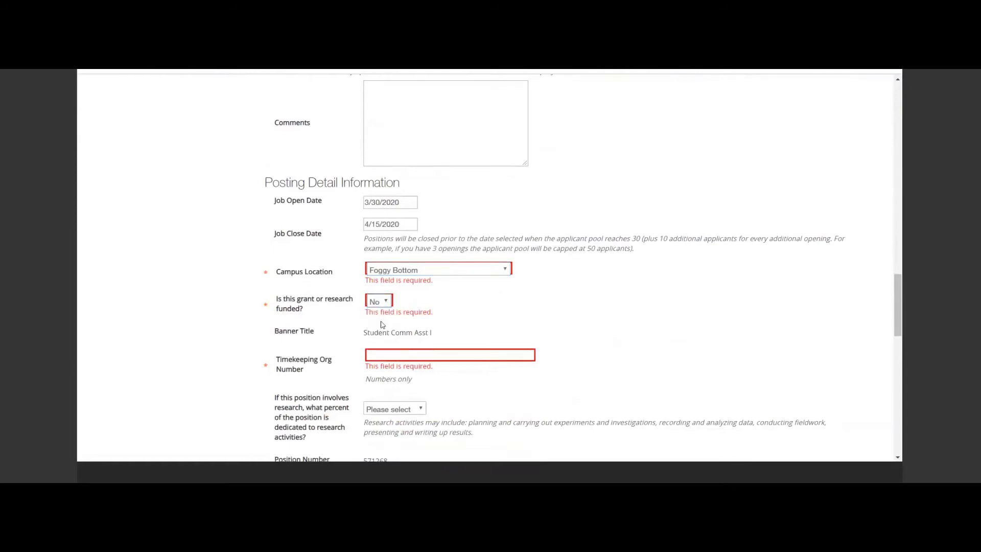
Set the Timekeeping Org Number to 501442 and the percent dedicated to research activities to Below 50%.
left_click(388, 356)
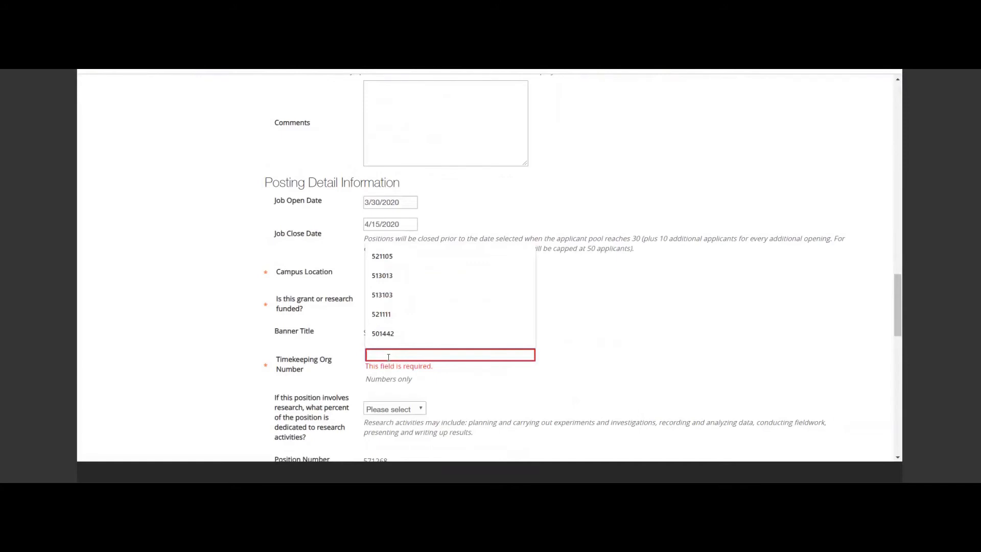
key("Up")
key("Return")
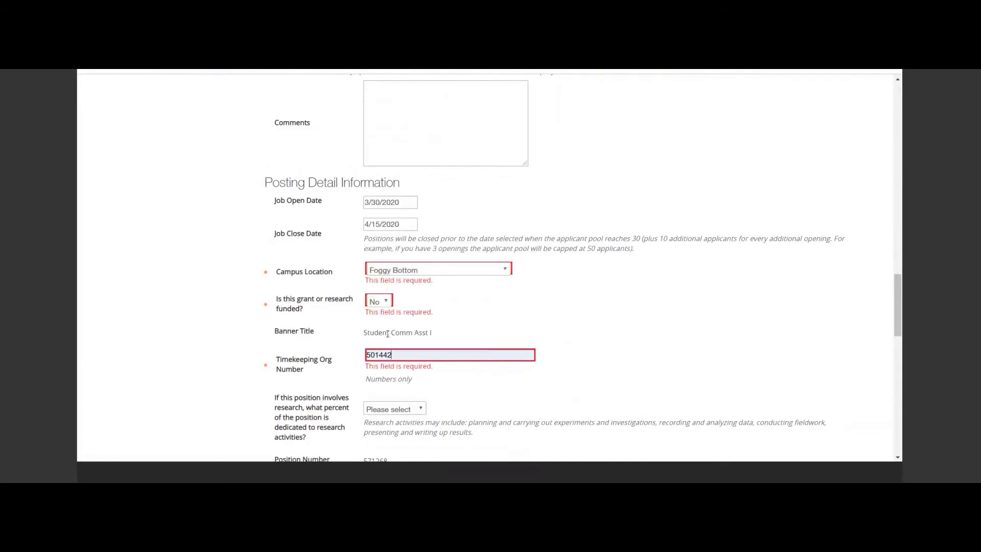
scroll(572, 342, "down", 1)
scroll(572, 341, "down", 3)
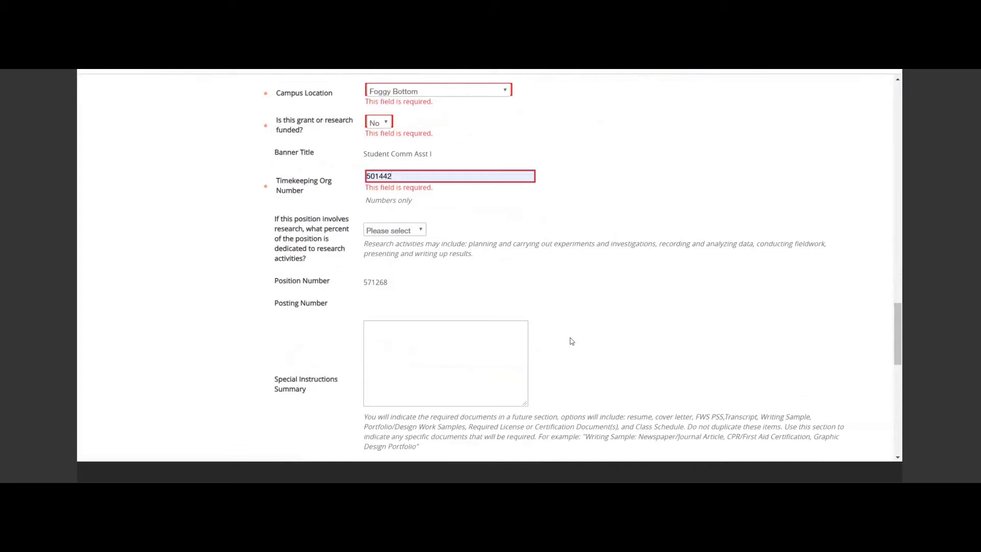
left_click(417, 231)
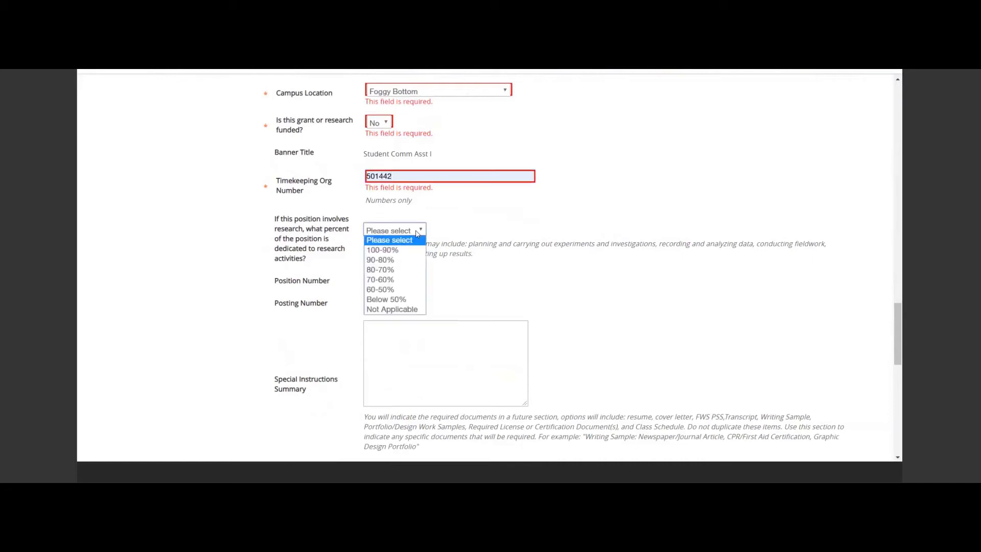
left_click(399, 300)
Fill in the Special Instructions Summary with "The writing sample should be about cats.".
scroll(562, 265, "down", 2)
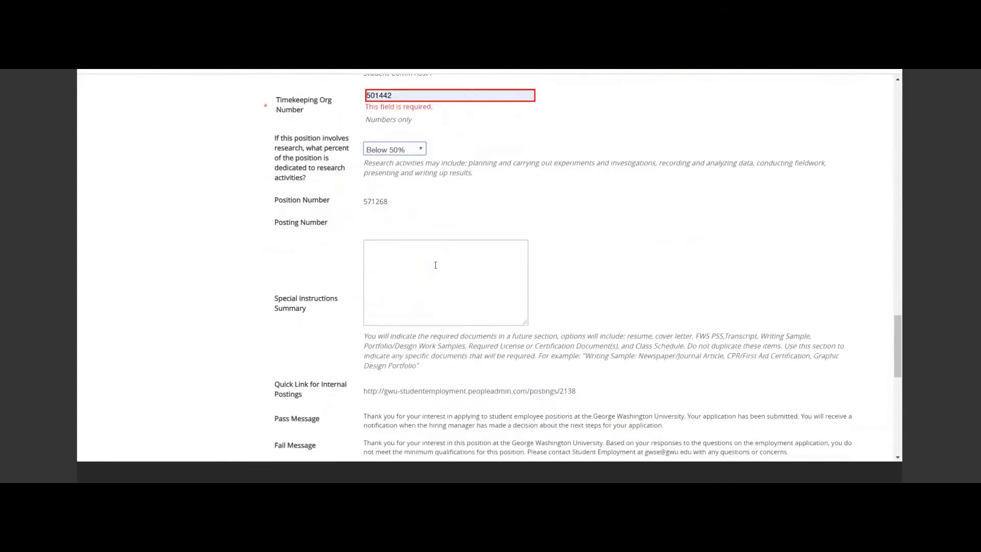
left_click(466, 278)
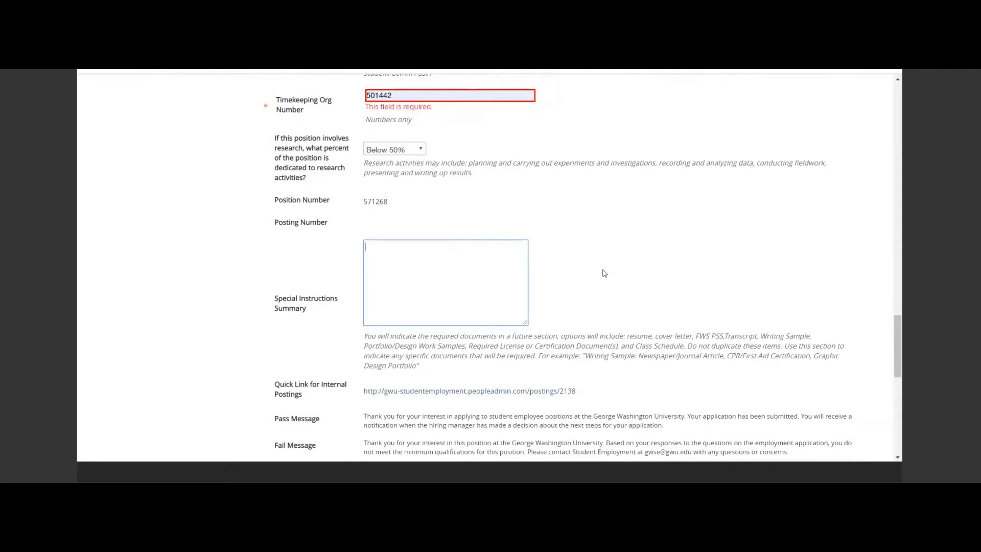
type("The writing sample should be about cats.")
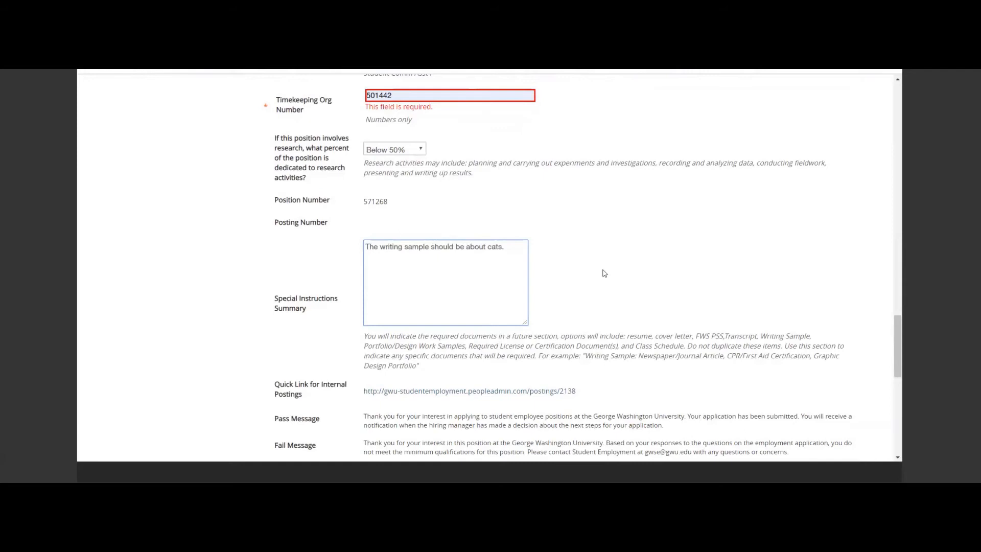
Enter the Report to Manager's name and GW email address under Individuals Related to Posting.
scroll(605, 273, "down", 6)
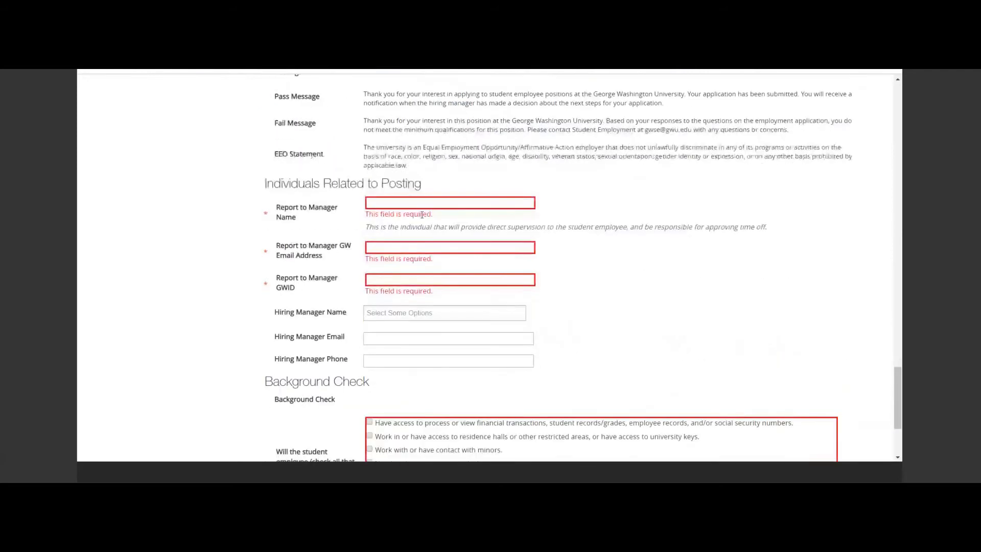
left_click(410, 204)
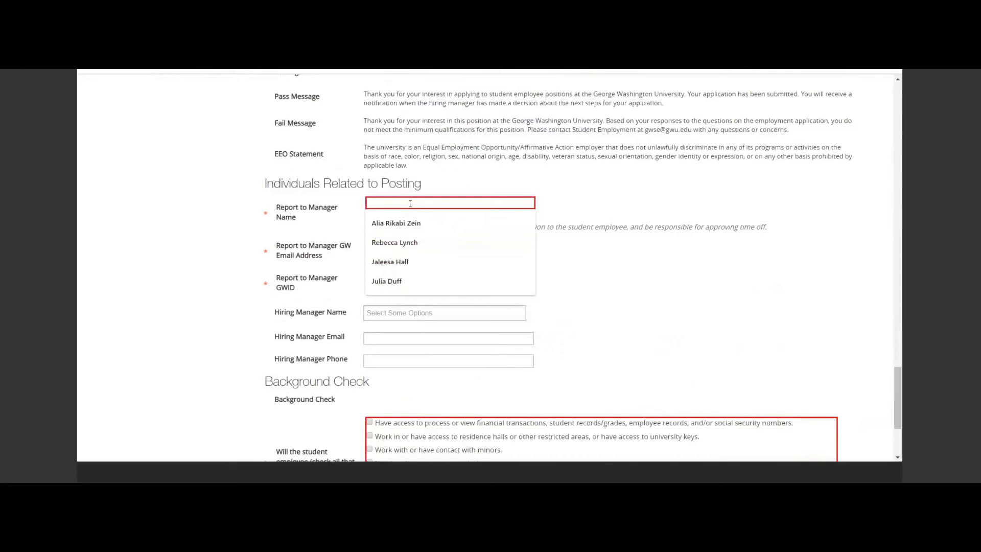
left_click(398, 243)
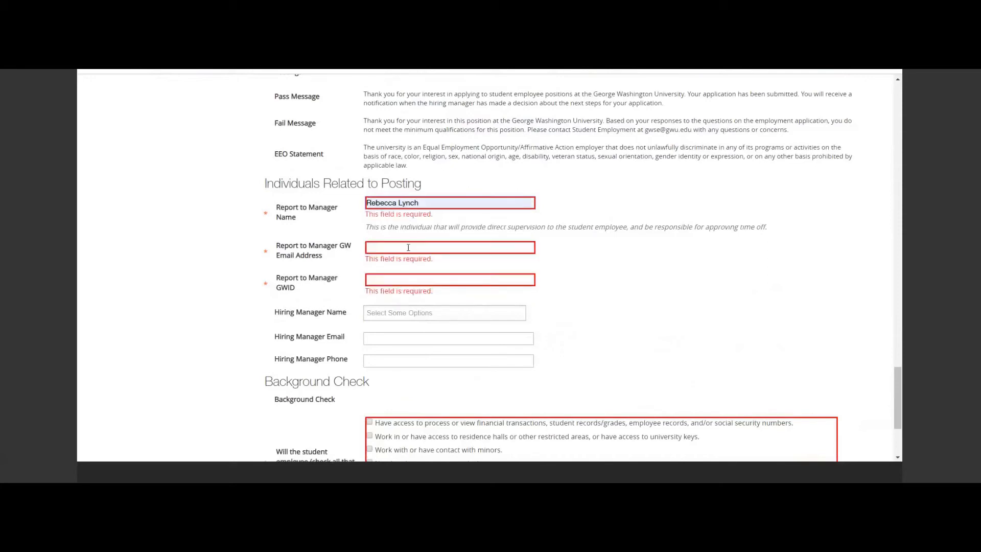
left_click(409, 248)
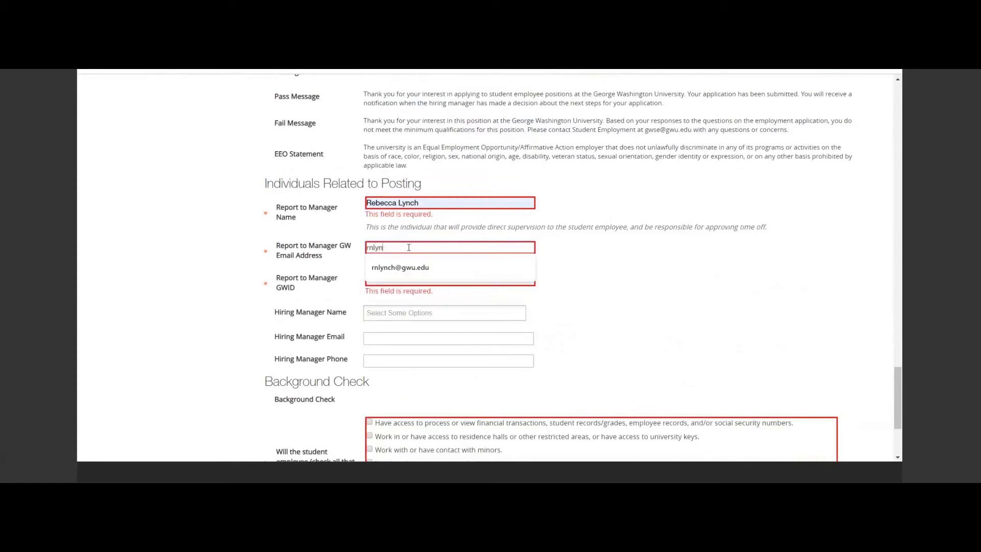
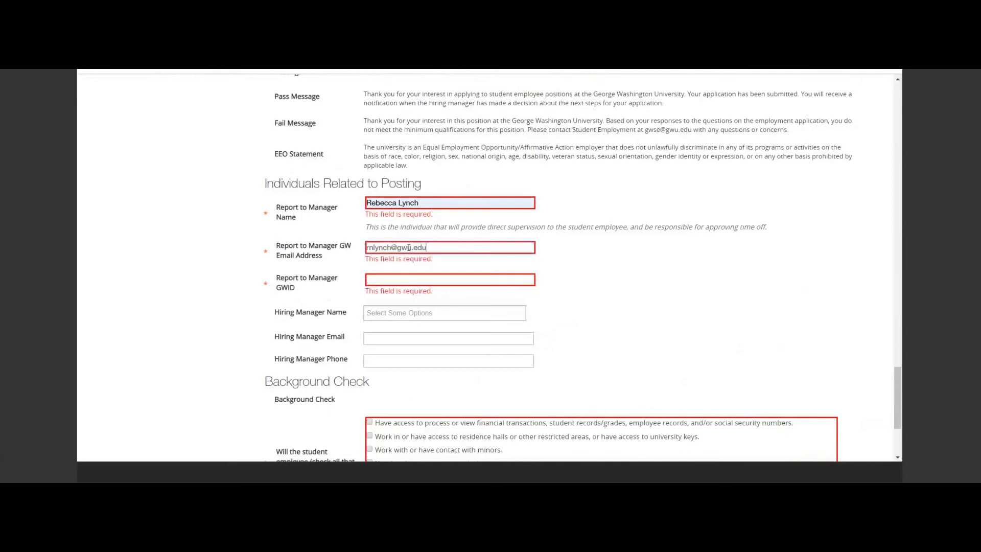
Enter the Report to Manager's GWID.
left_click(413, 280)
type("G")
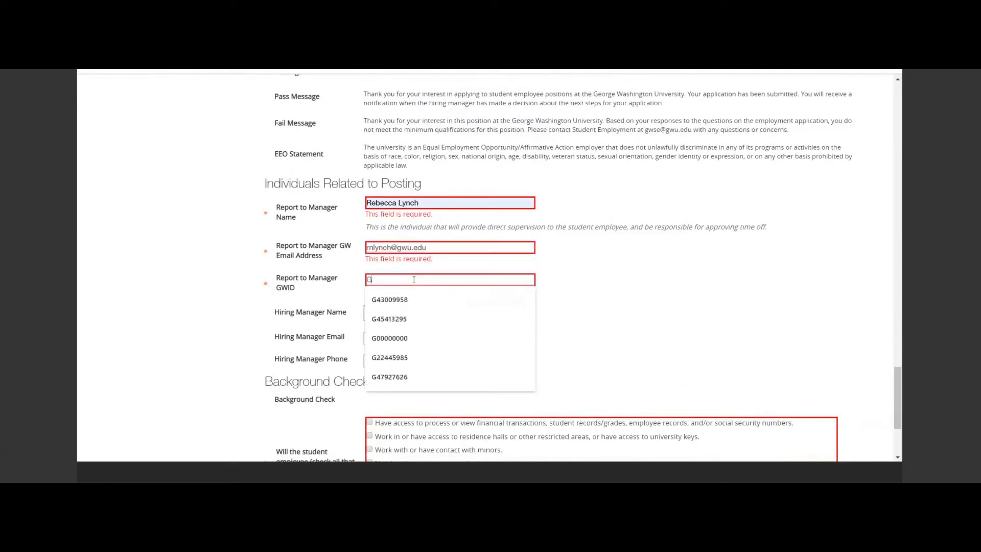
type("00000000")
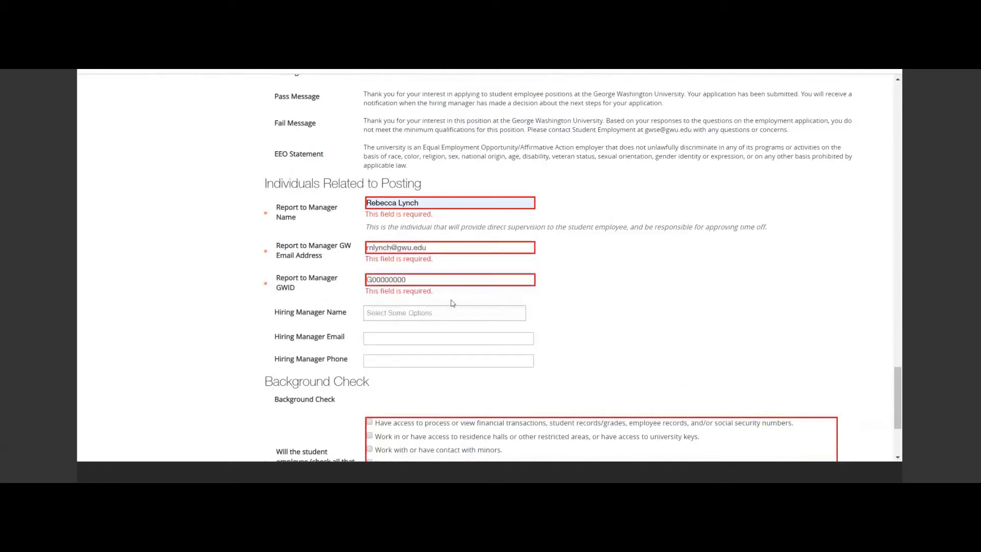
Mark in the Background Check that the student performs no financially, safety, or security sensitive functions, and save and continue to Labor Distribution.
scroll(571, 307, "down", 2)
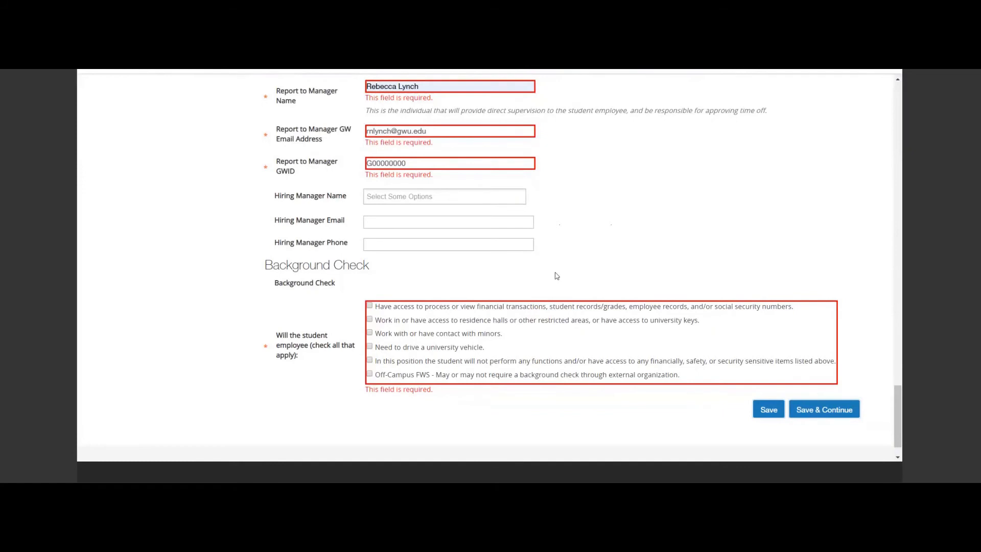
scroll(557, 276, "down", 1)
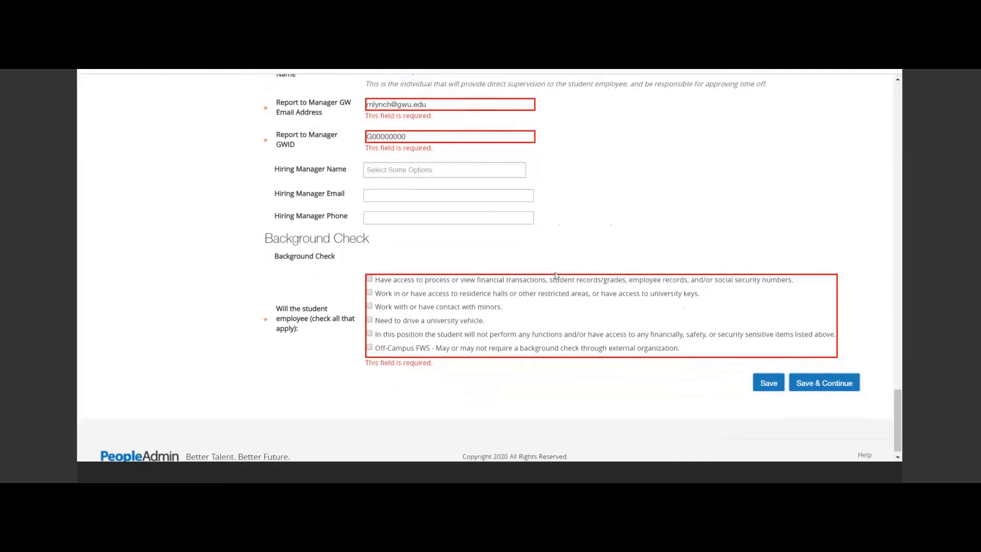
scroll(555, 274, "up", 1)
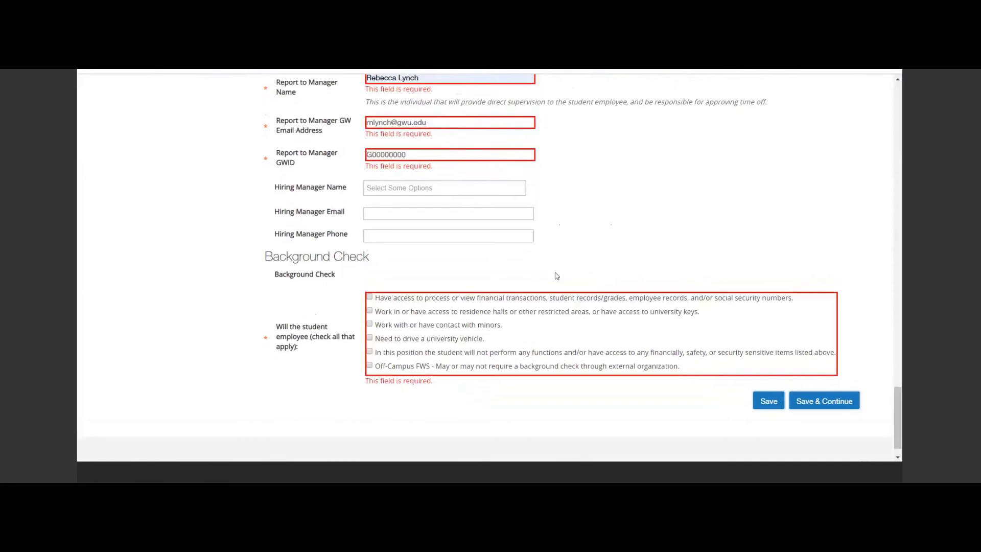
left_click(370, 353)
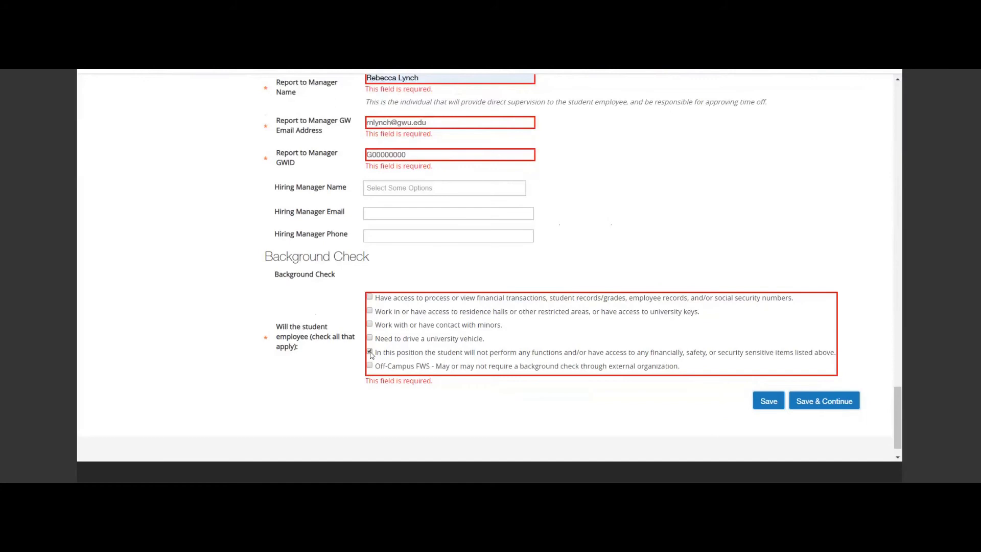
left_click(822, 399)
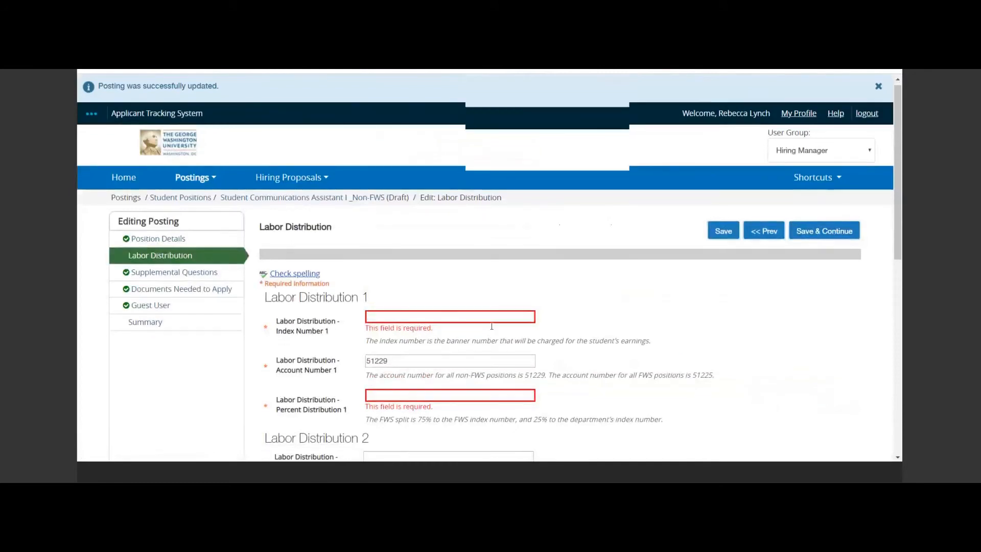
Set Labor Distribution 1's Index Number to 513689 and its Percent Distribution to 100.
scroll(492, 326, "down", 1)
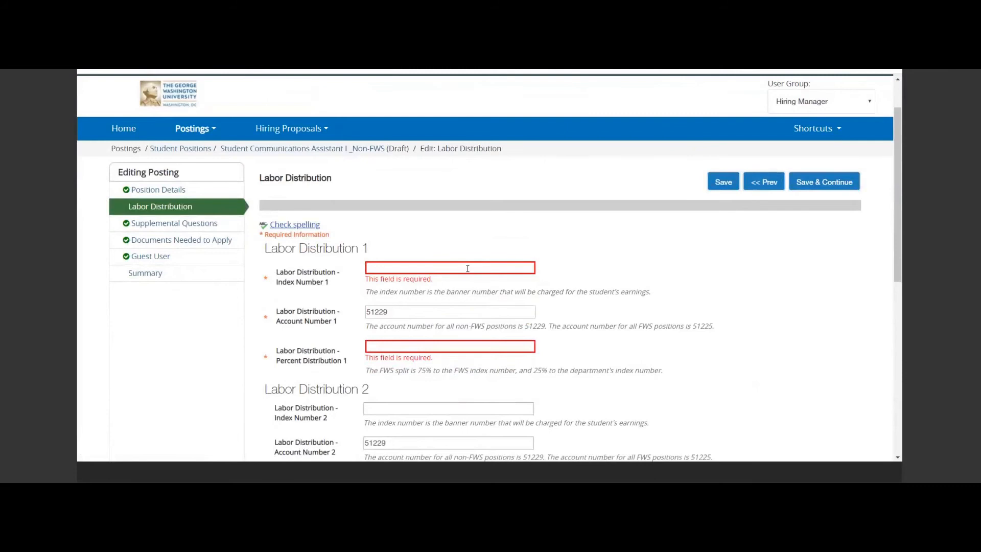
left_click(468, 269)
left_click(405, 299)
left_click(397, 348)
type("100")
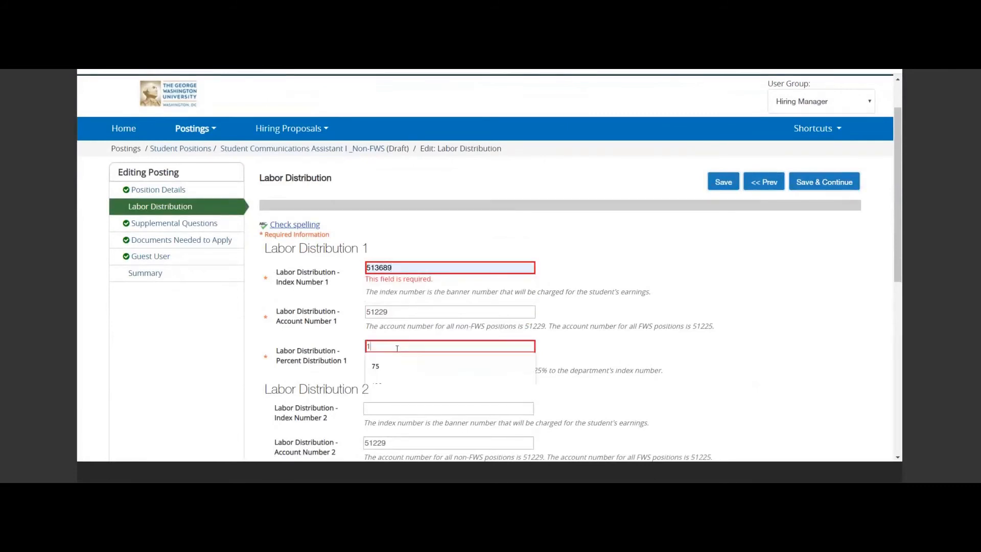
Save the labor distribution and add the existing supplemental question "Are you available to work in the evening (6 pm to midnight)?" to the posting.
left_click(824, 183)
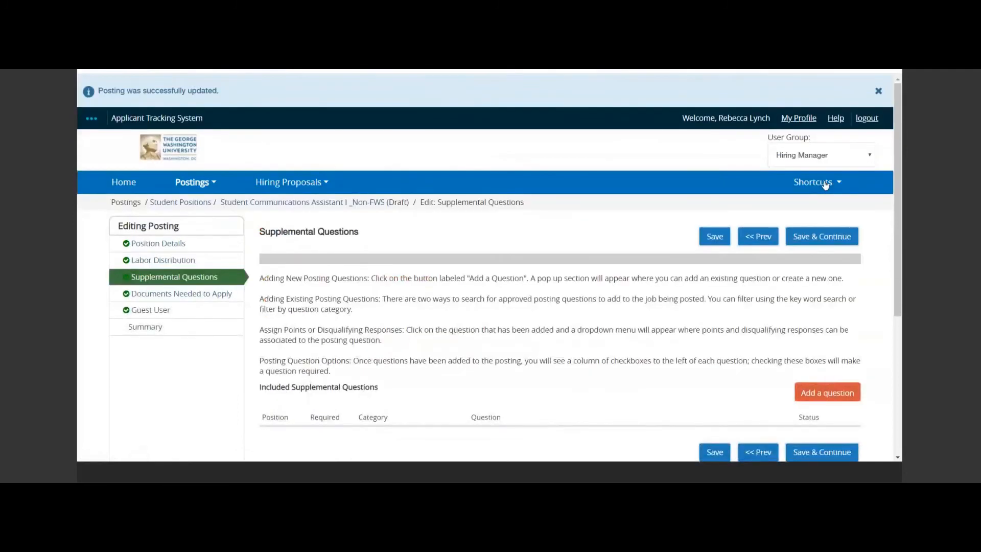
scroll(683, 315, "down", 2)
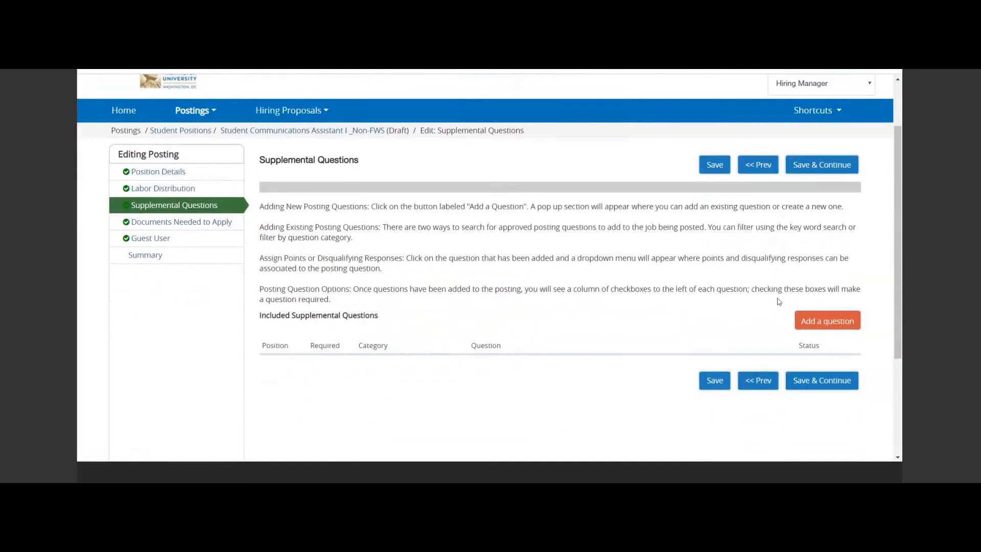
left_click(818, 327)
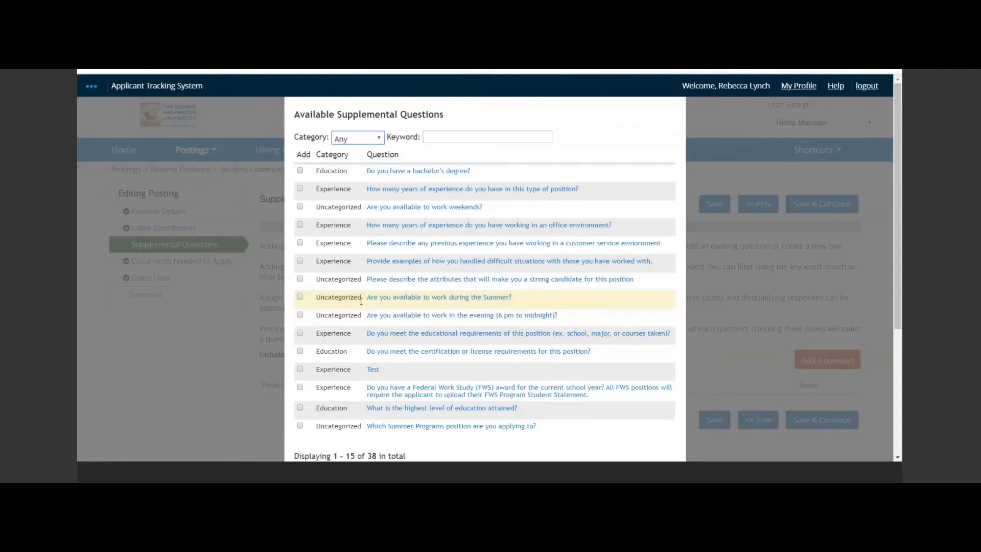
left_click(300, 315)
scroll(554, 284, "down", 4)
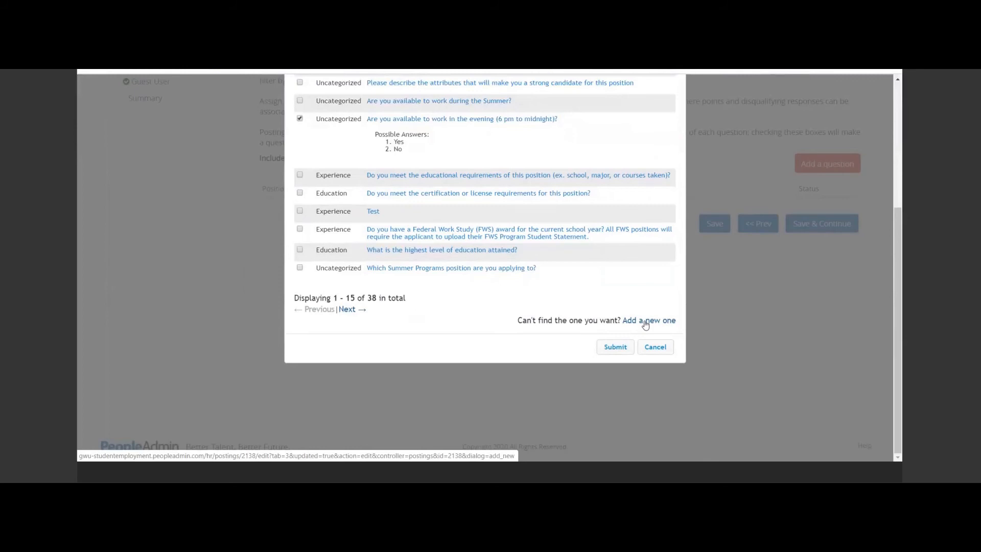
left_click(624, 352)
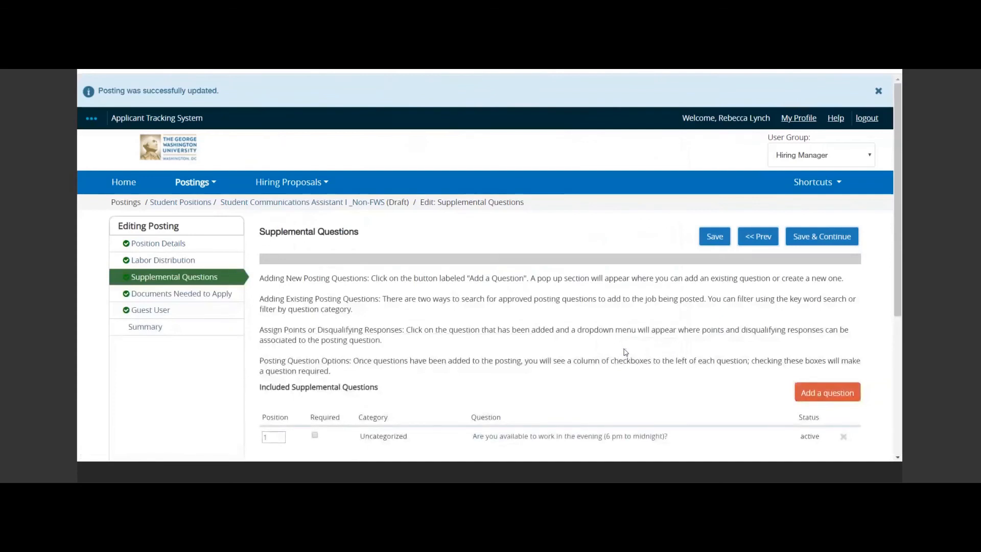
Make the evening availability question required, show its answer options, and save and continue to Documents Needed to Apply.
scroll(624, 353, "down", 2)
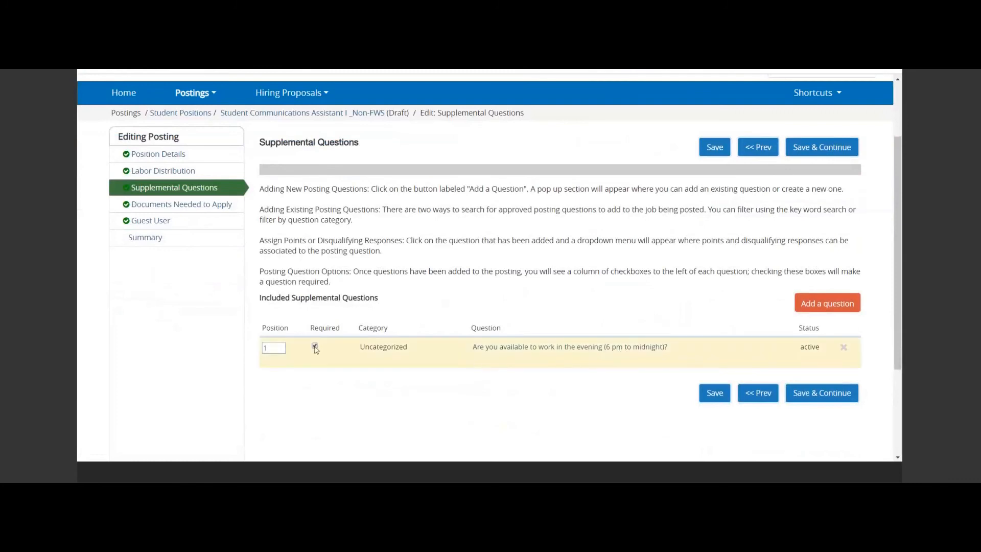
left_click(533, 352)
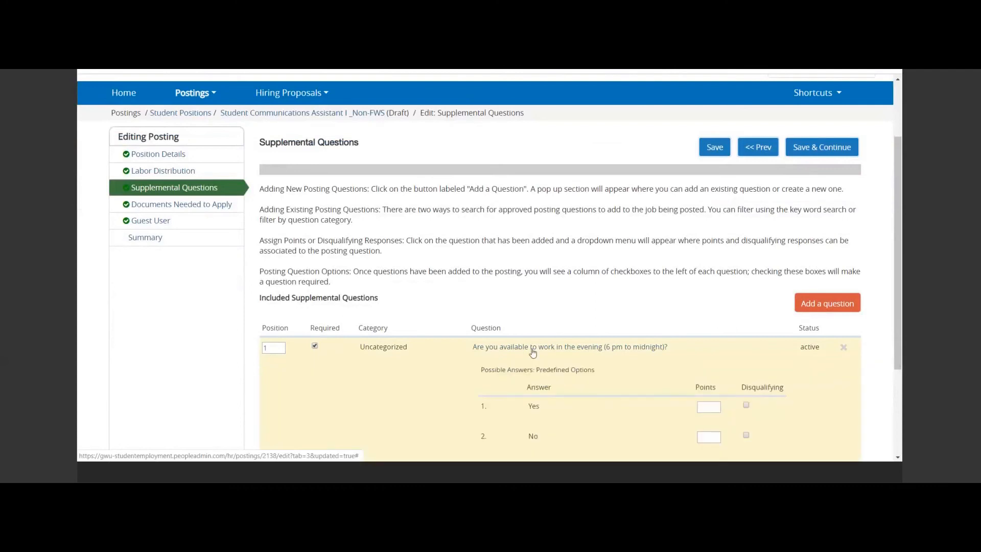
scroll(532, 352, "down", 2)
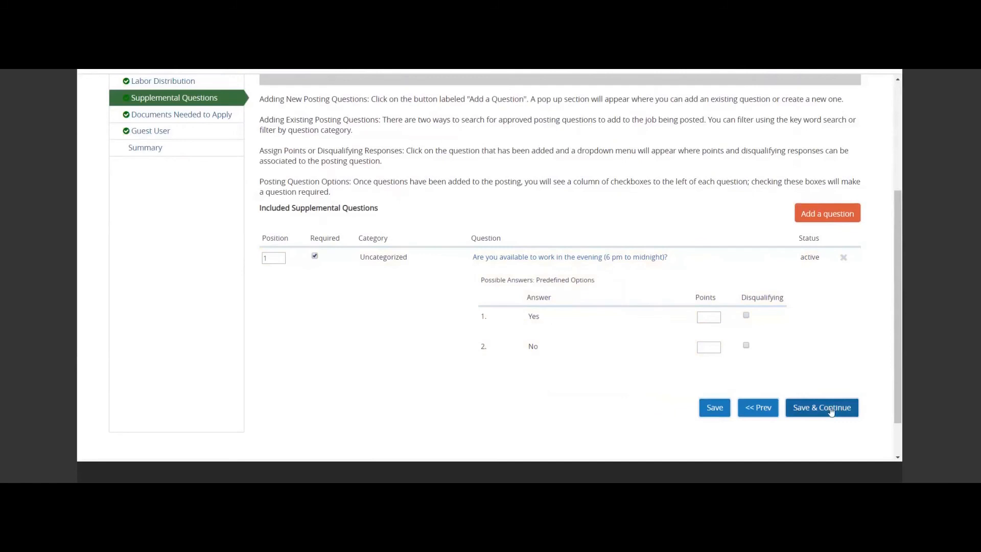
left_click(831, 412)
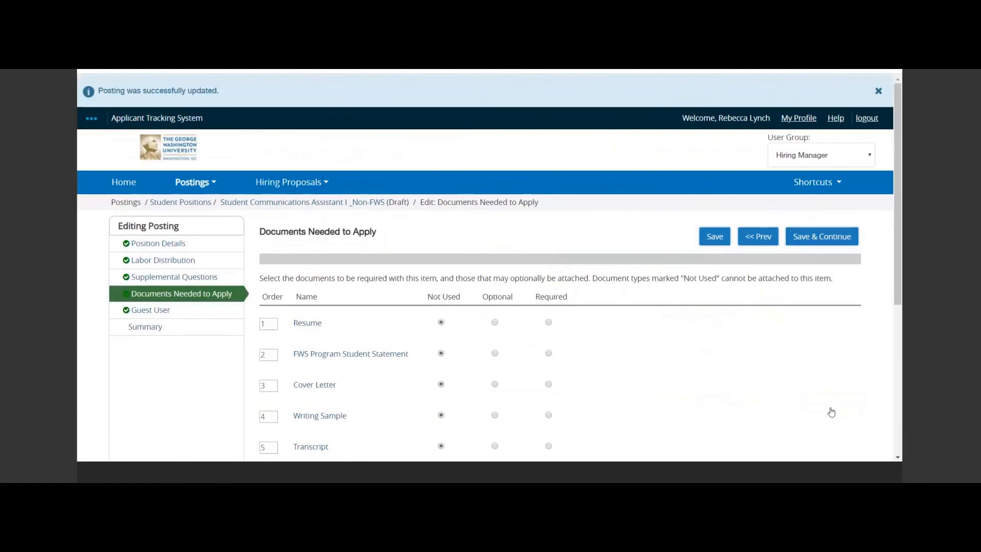
Set the Resume to Required and the Cover Letter to Optional, and save and continue to Guest User.
scroll(831, 412, "down", 1)
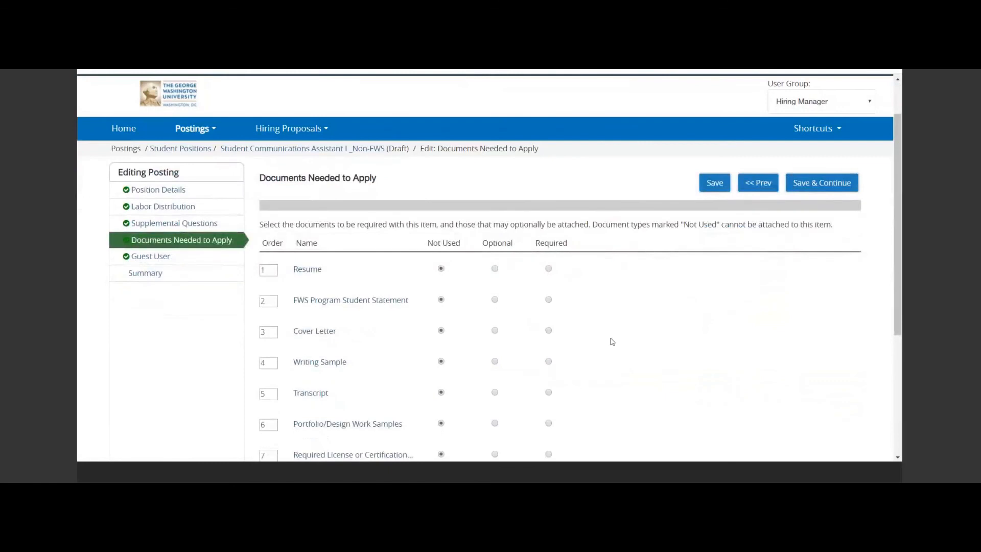
left_click(549, 268)
left_click(494, 330)
scroll(627, 351, "down", 4)
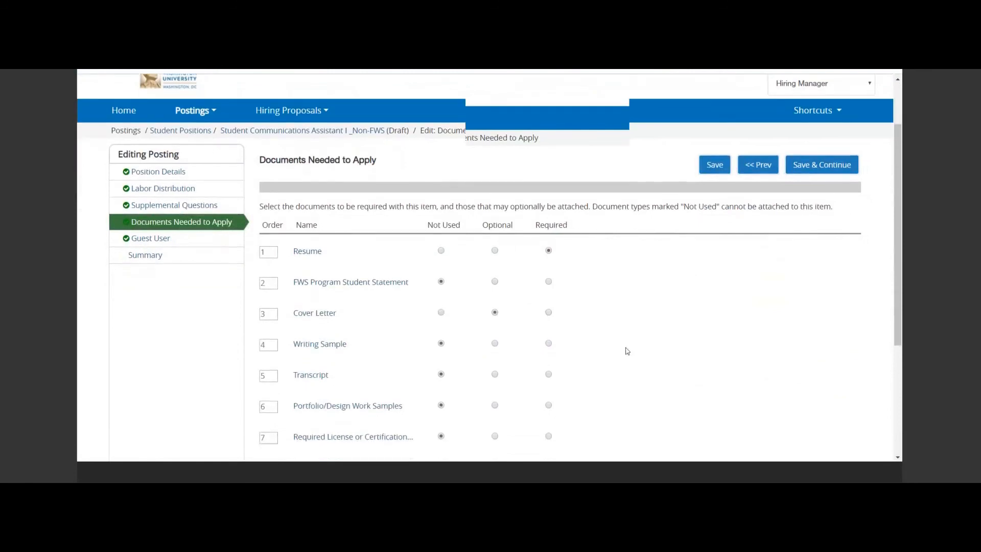
left_click(799, 384)
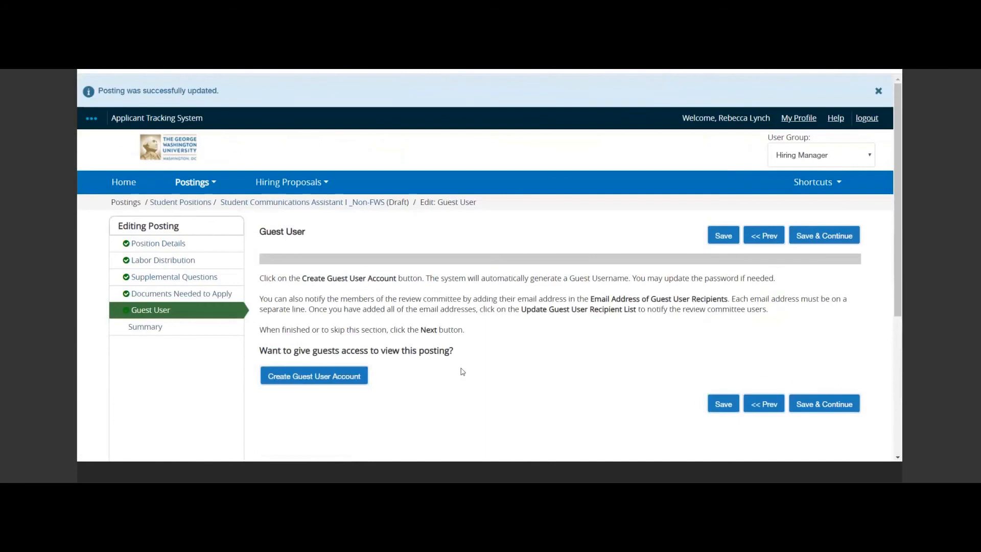
Create a guest user account that gives guests access to view the posting.
left_click(351, 380)
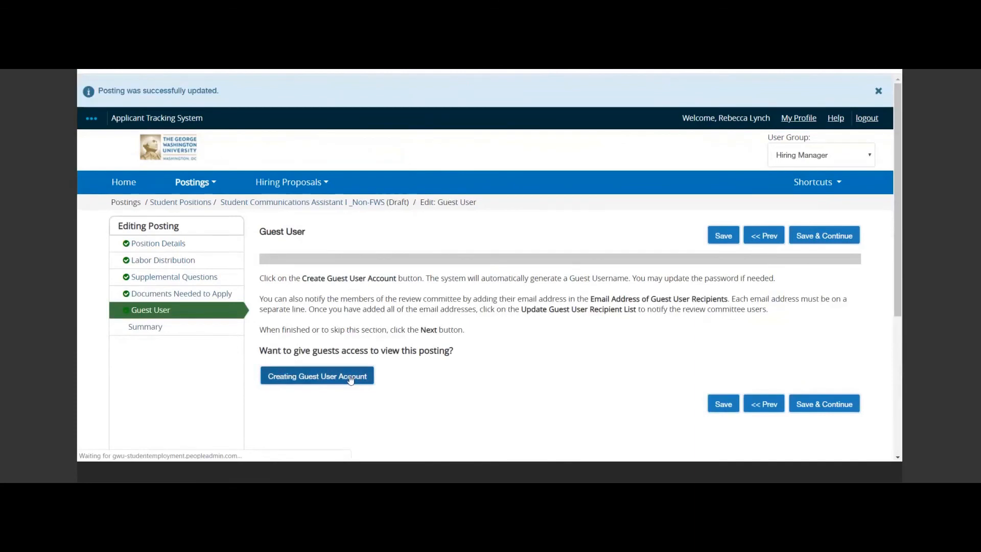
scroll(673, 333, "down", 2)
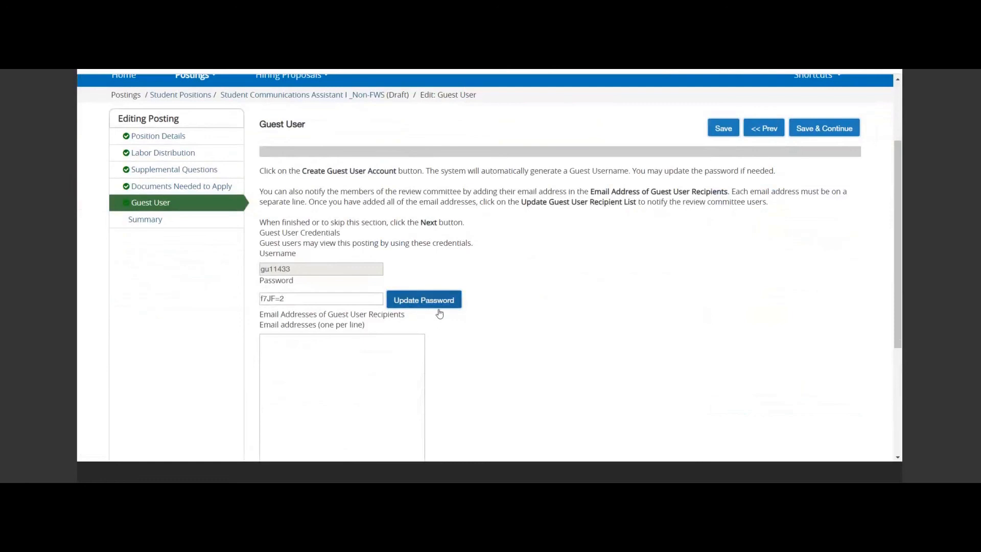
scroll(514, 316, "down", 2)
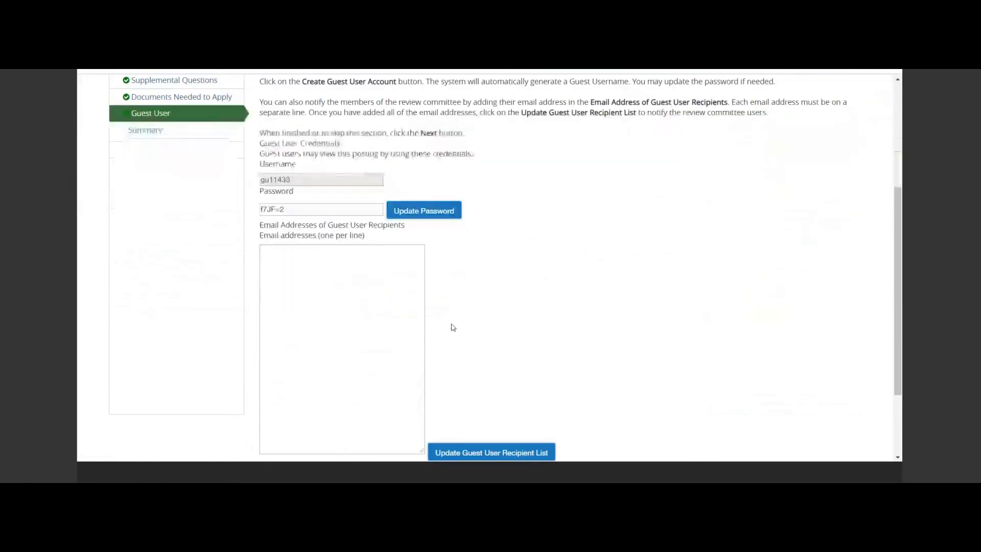
Enter two guest user recipients' email addresses on separate lines, and save and continue to the posting summary.
left_click(388, 335)
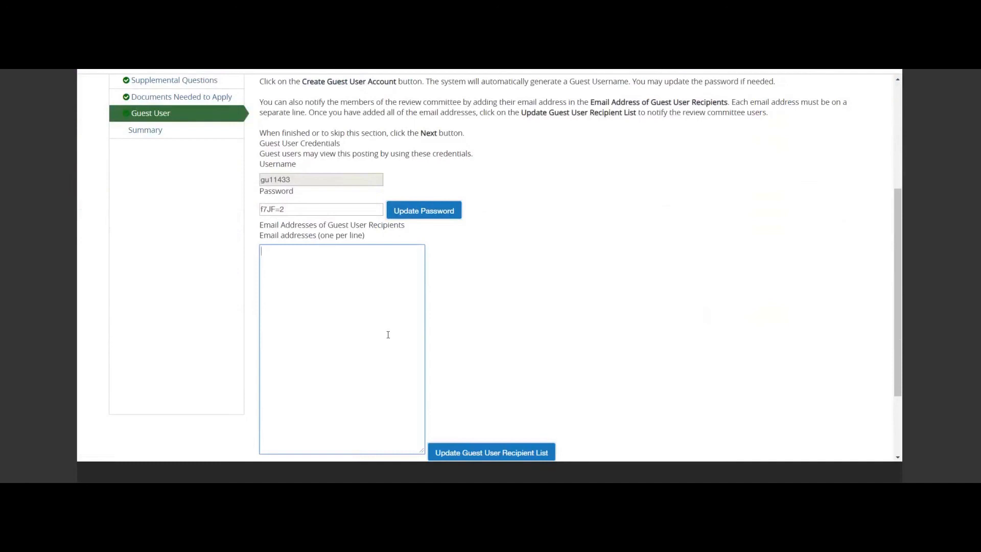
key("Return")
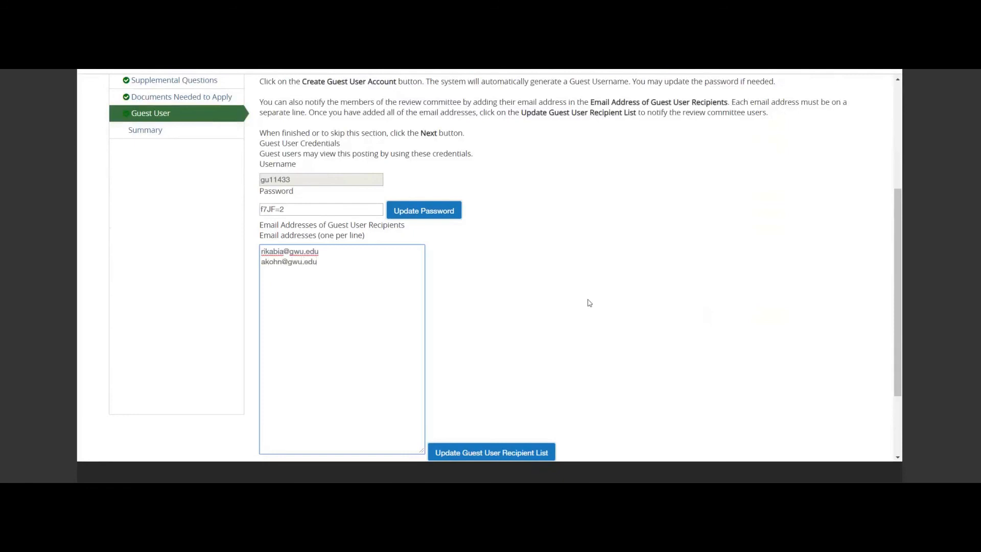
scroll(589, 303, "down", 2)
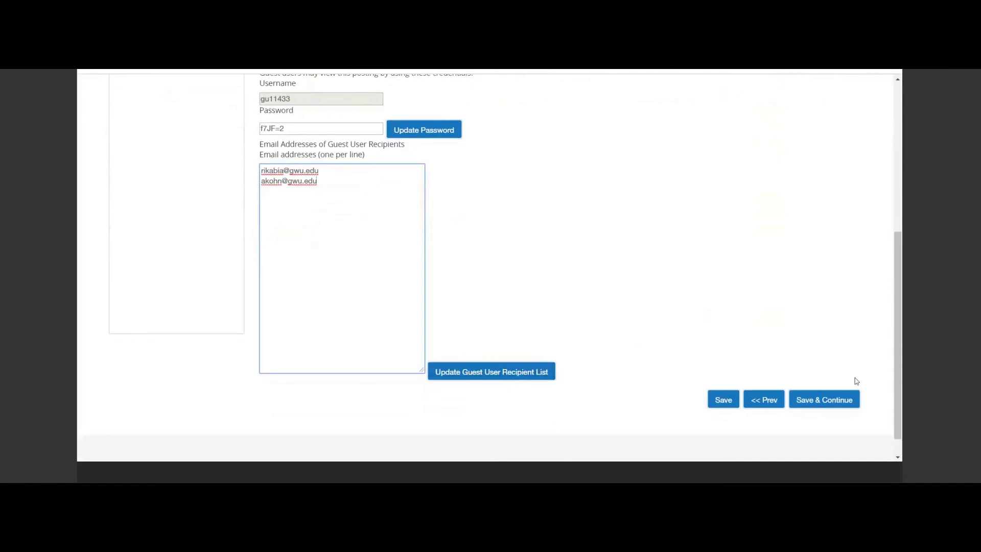
left_click(840, 402)
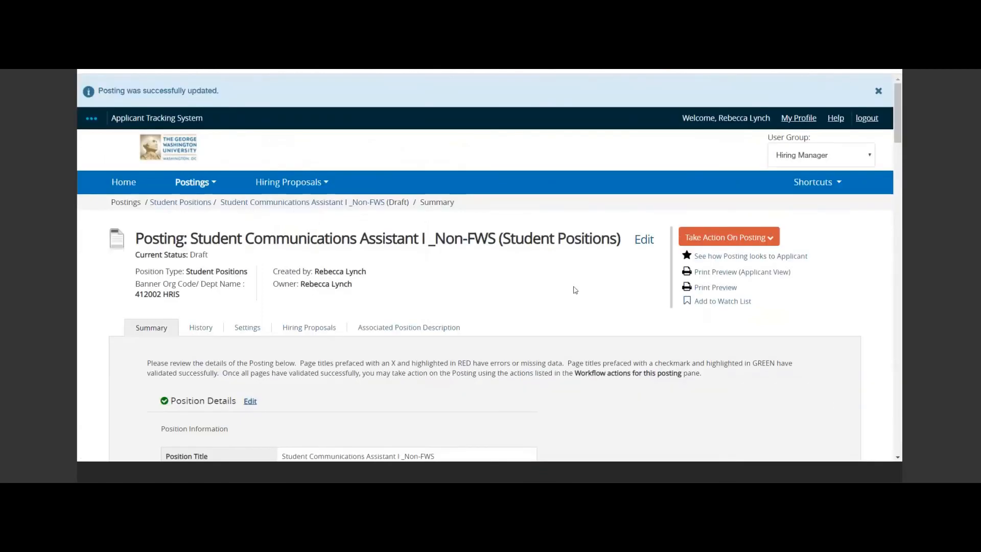
Review the position and posting details in the posting summary, and show the workflow actions available for the posting.
scroll(575, 289, "down", 2)
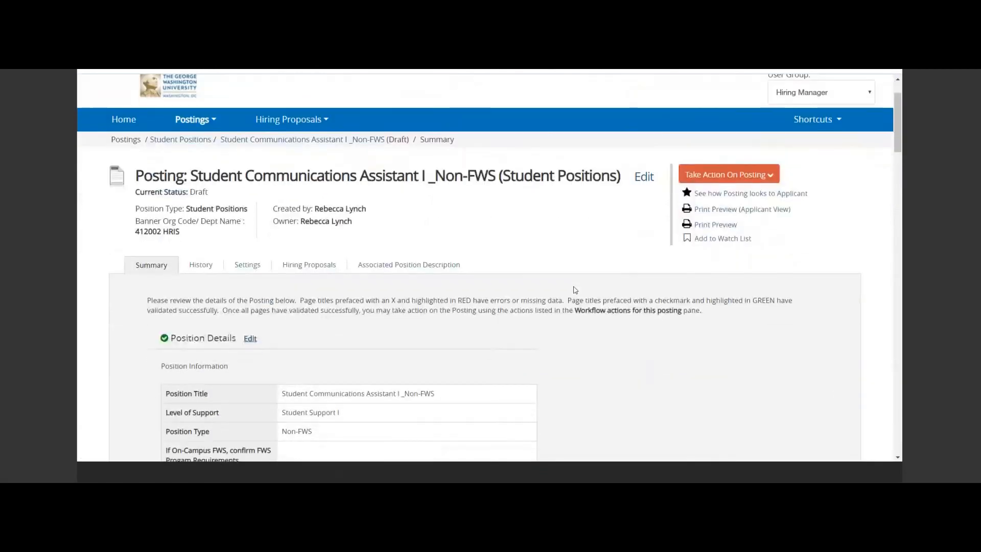
scroll(575, 289, "down", 3)
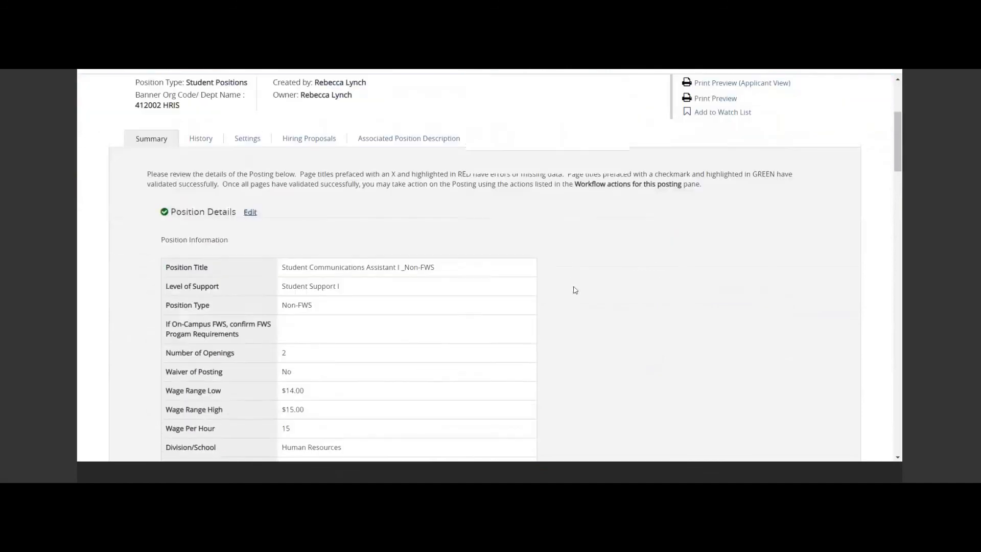
scroll(575, 290, "down", 3)
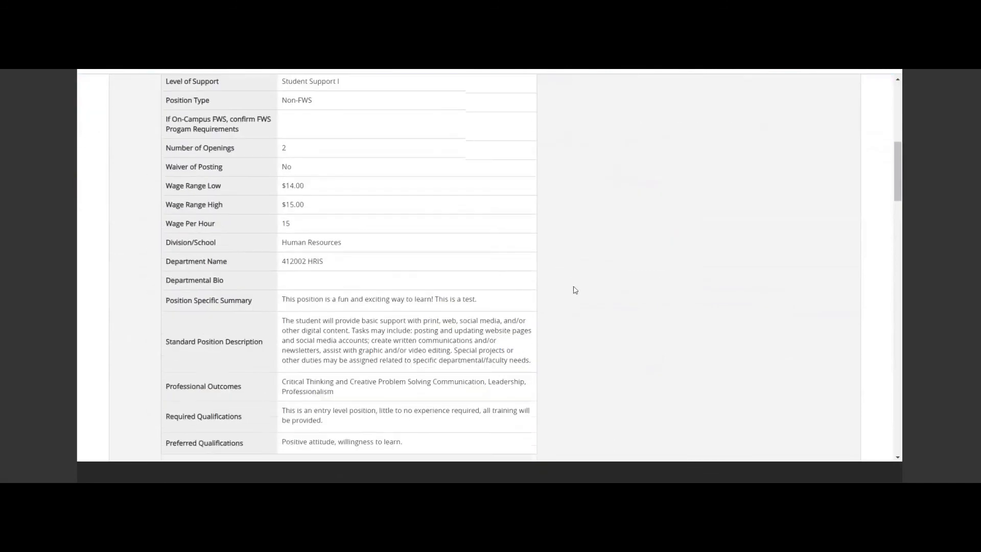
scroll(575, 290, "down", 3)
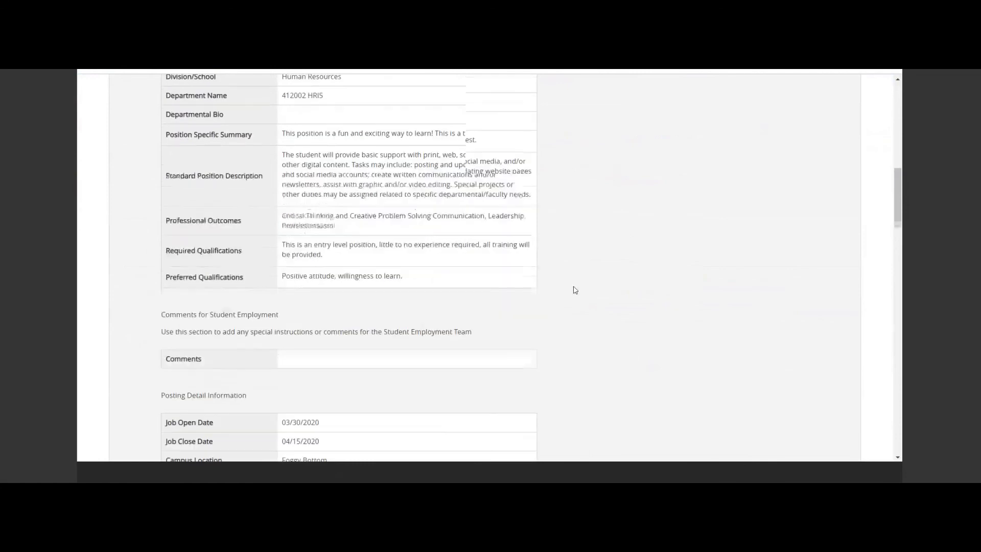
scroll(575, 290, "down", 2)
scroll(575, 289, "up", 3)
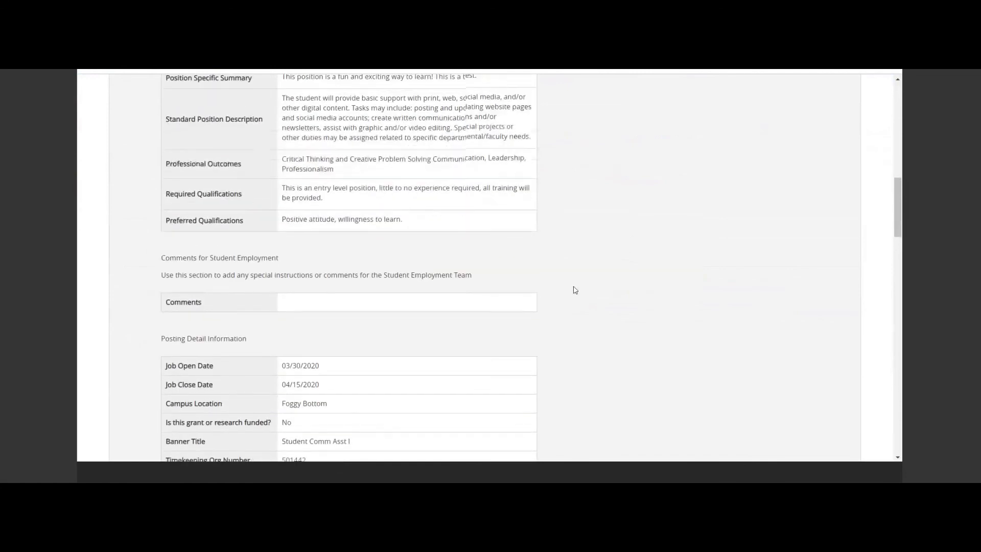
scroll(575, 290, "up", 10)
left_click(762, 236)
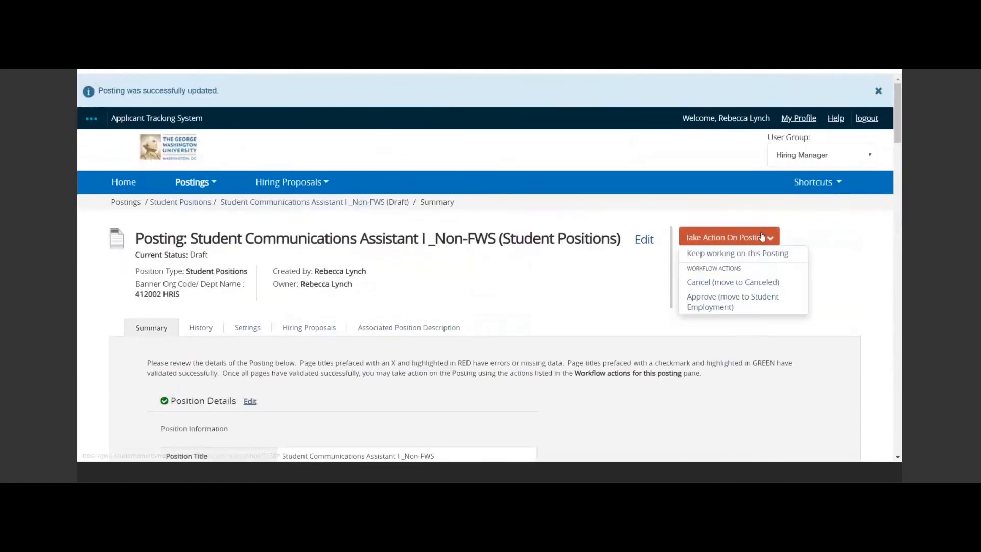